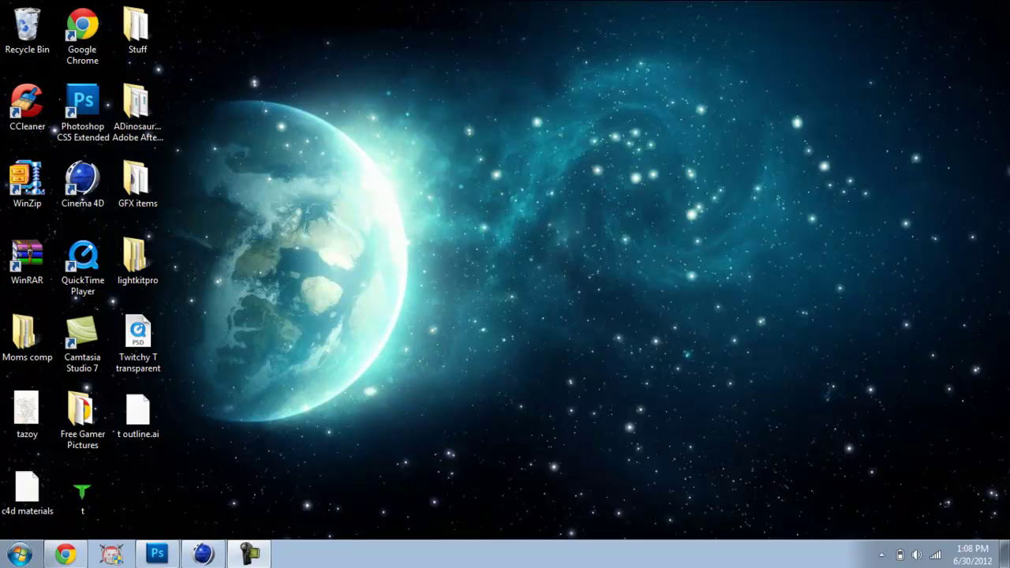
# - Restore Chrome to show the spinning Rangers logo YouTube video
pyautogui.click(65, 554)
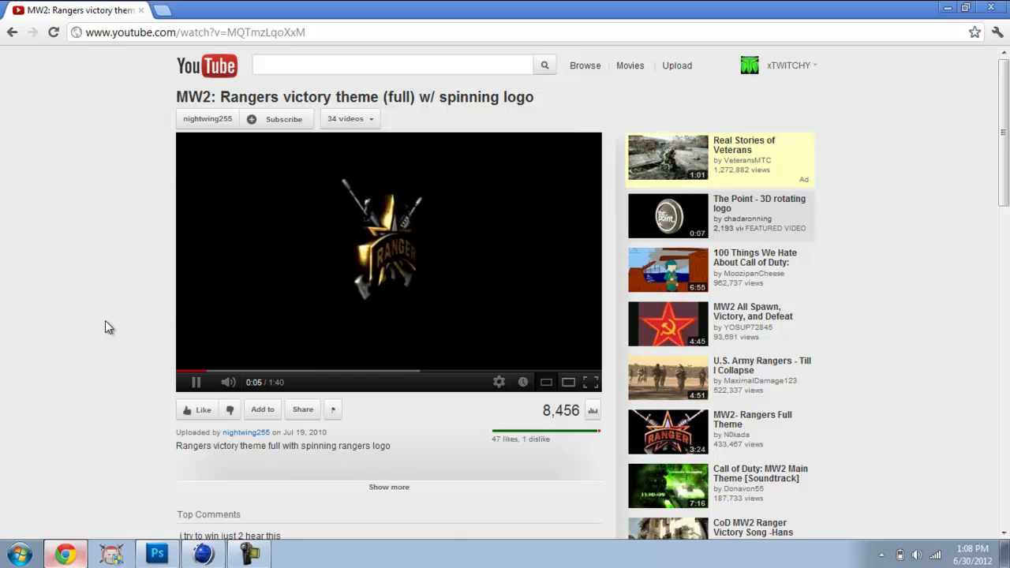
# - Pause the spinning-logo example at 0:07 and close the browser window
pyautogui.click(196, 382)
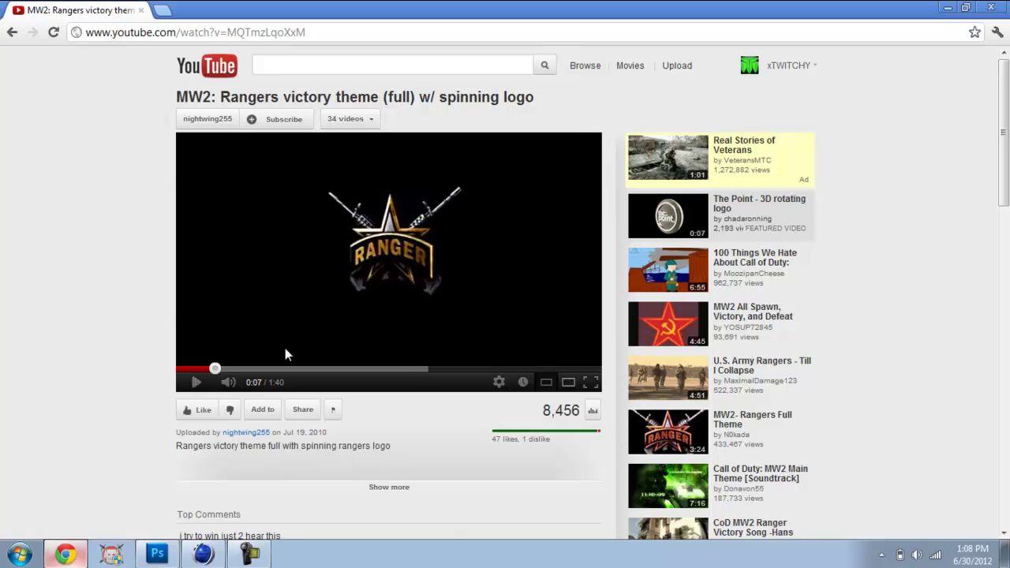
pyautogui.click(987, 13)
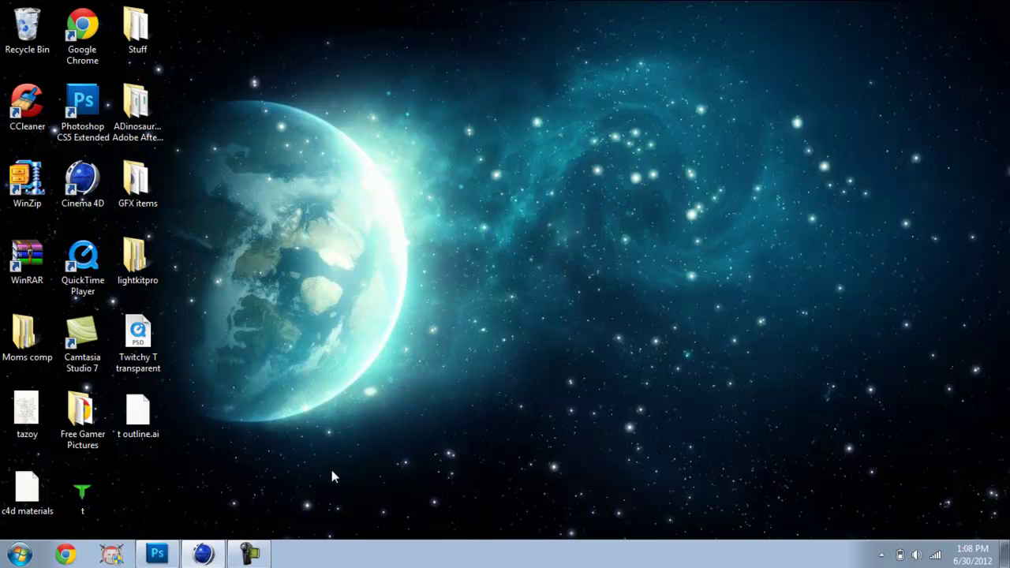
pyautogui.click(207, 556)
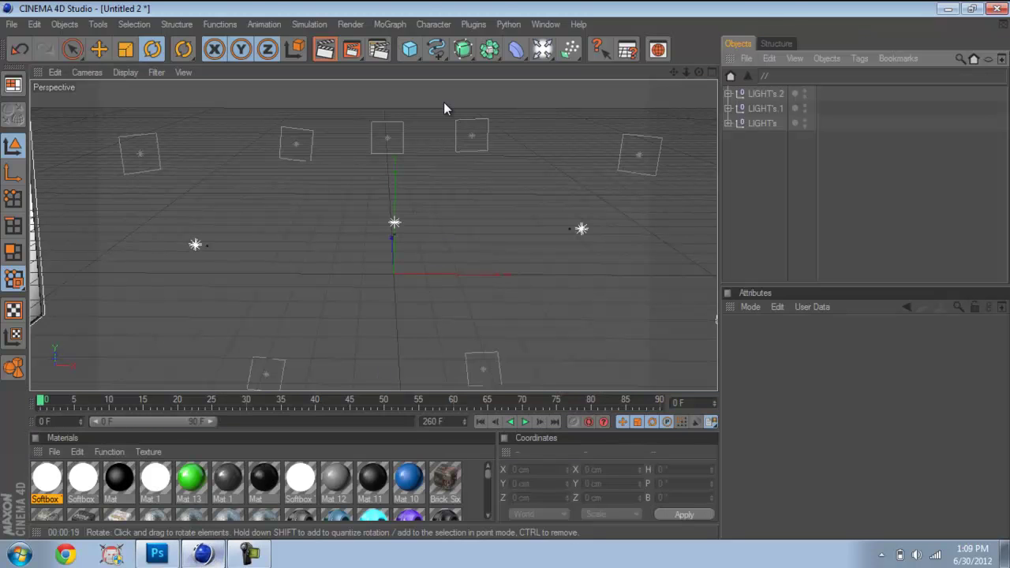
pyautogui.click(391, 25)
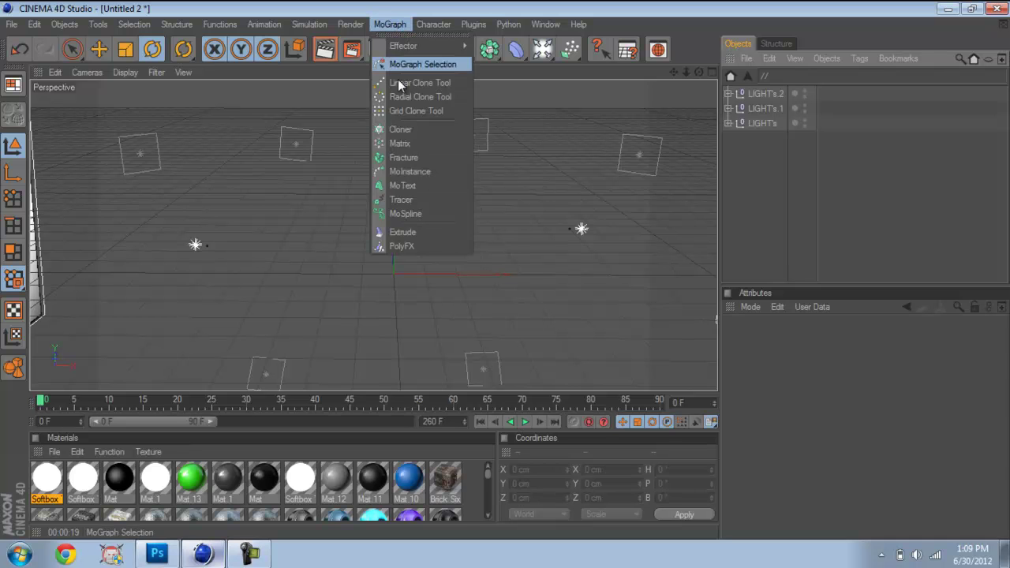
pyautogui.click(416, 186)
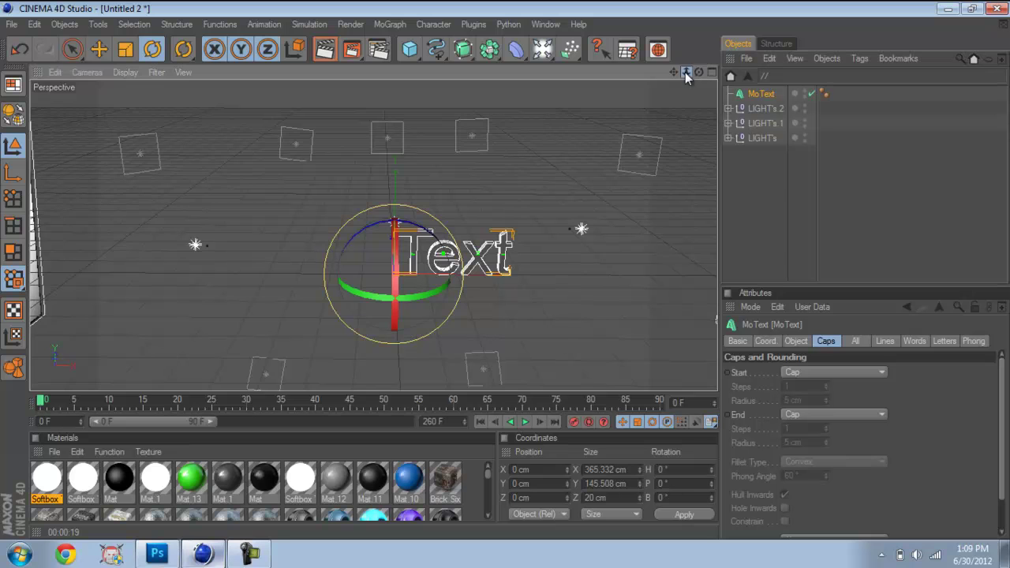
pyautogui.moveTo(687, 71); pyautogui.dragTo(508, 275)
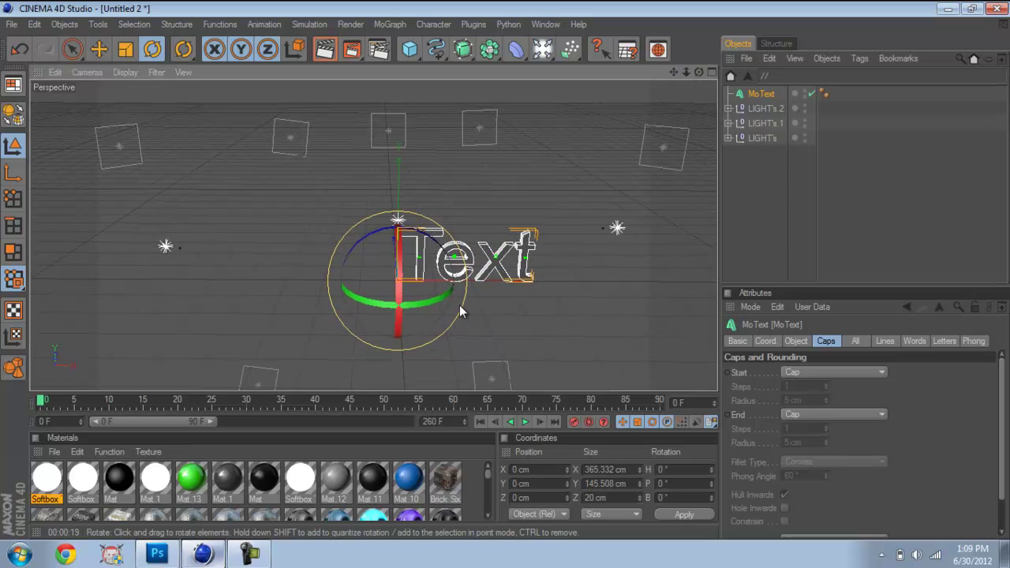
pyautogui.moveTo(448, 298); pyautogui.dragTo(407, 294)
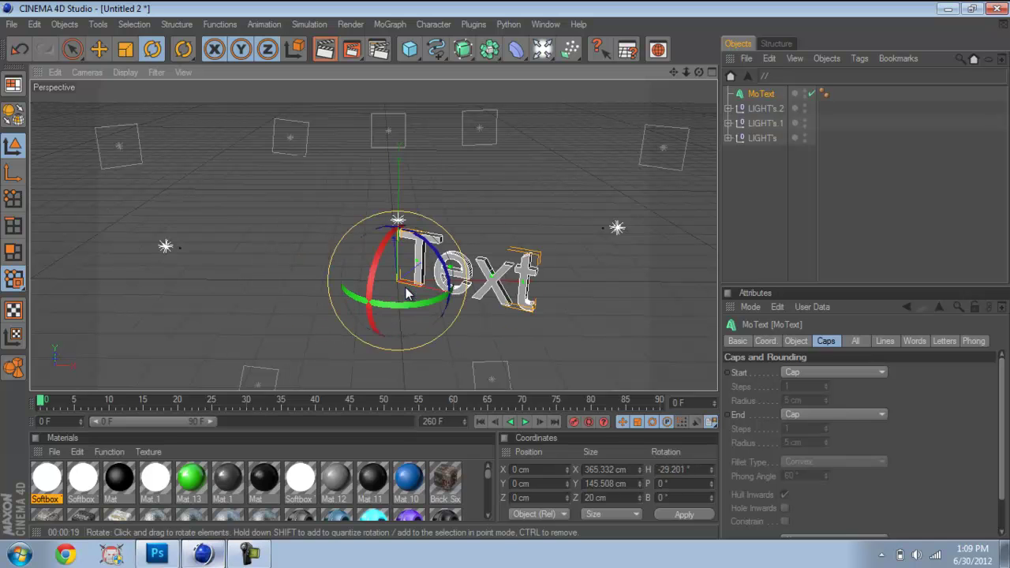
pyautogui.click(38, 26)
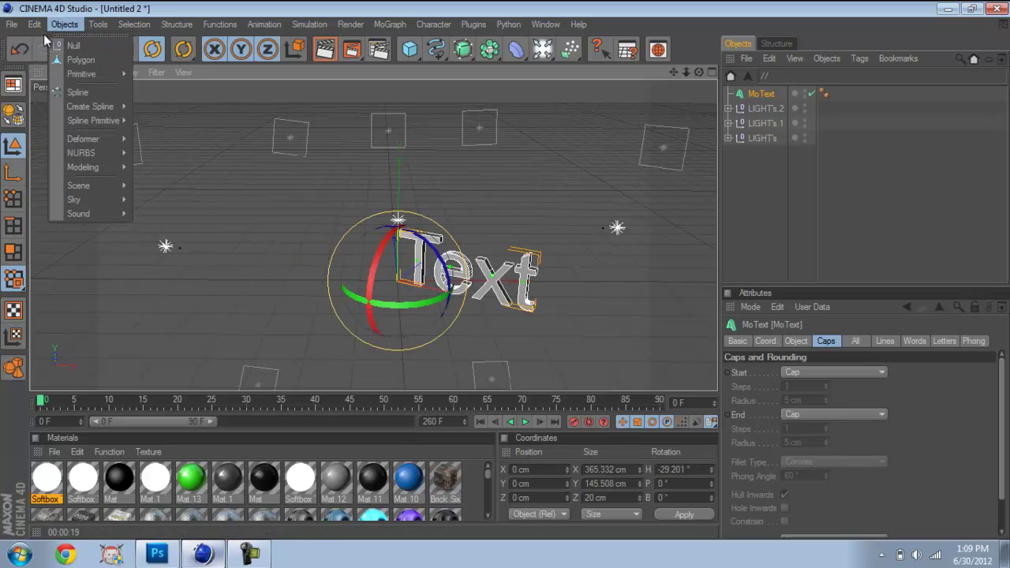
pyautogui.click(53, 45)
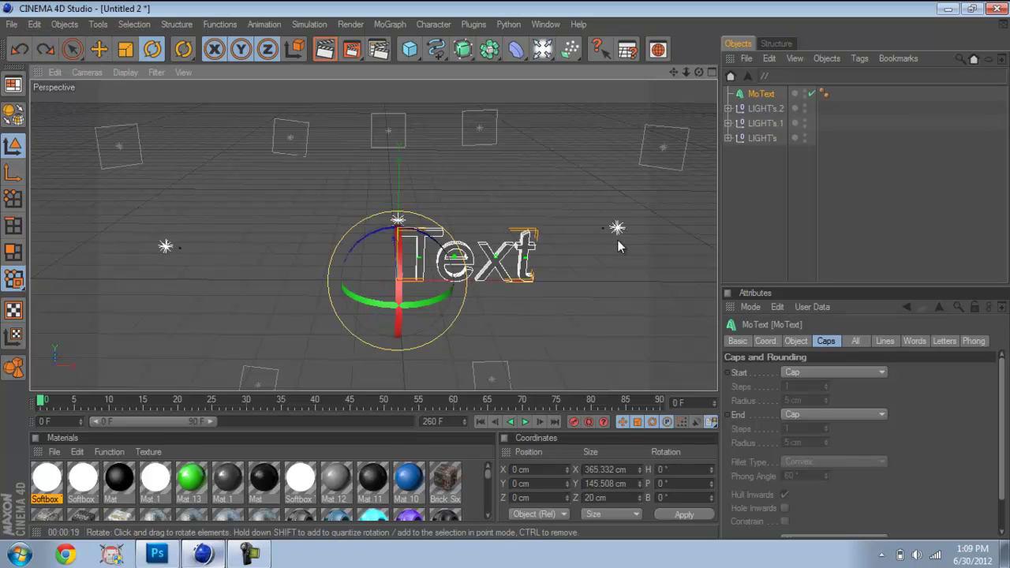
pyautogui.click(771, 59)
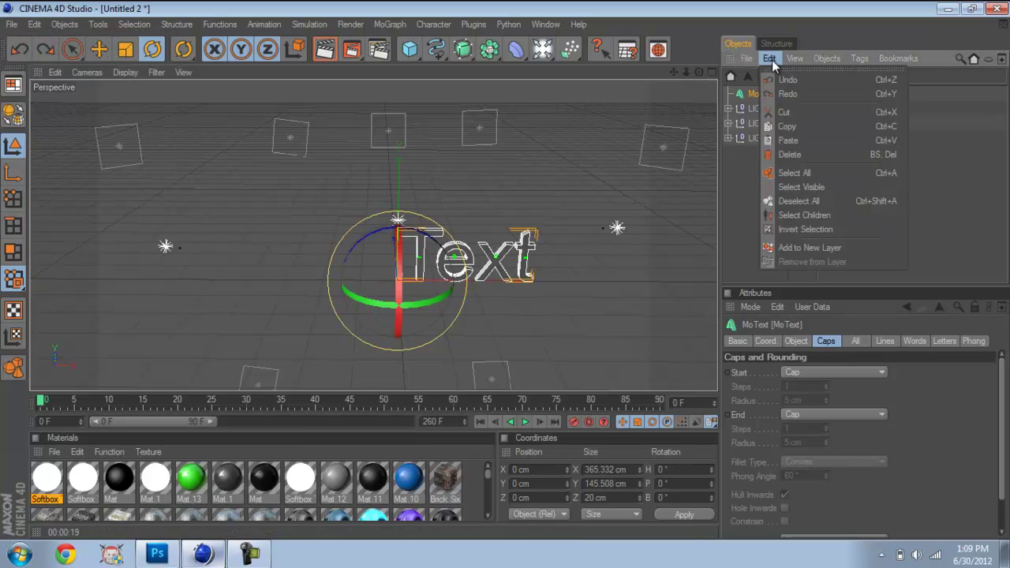
pyautogui.click(791, 155)
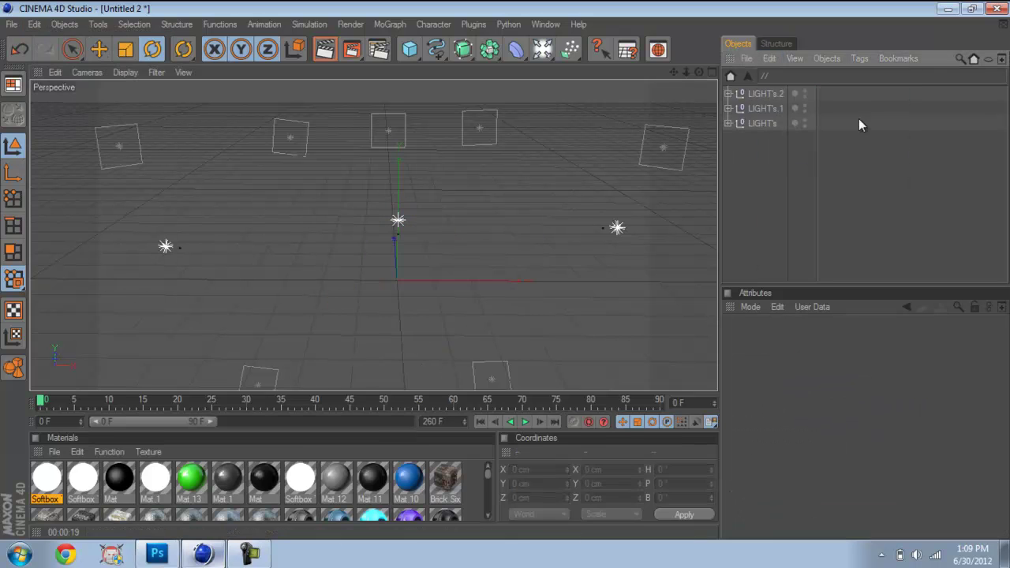
# - Switch from Cinema 4D to the Twitchy T transparent document in Photoshop and pick the Pen Tool
pyautogui.click(950, 9)
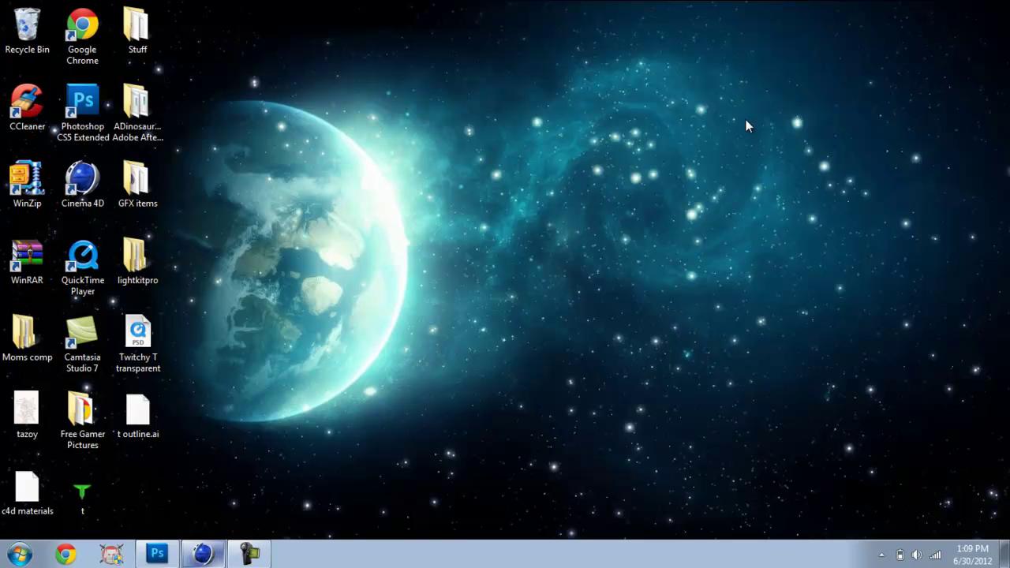
pyautogui.click(161, 557)
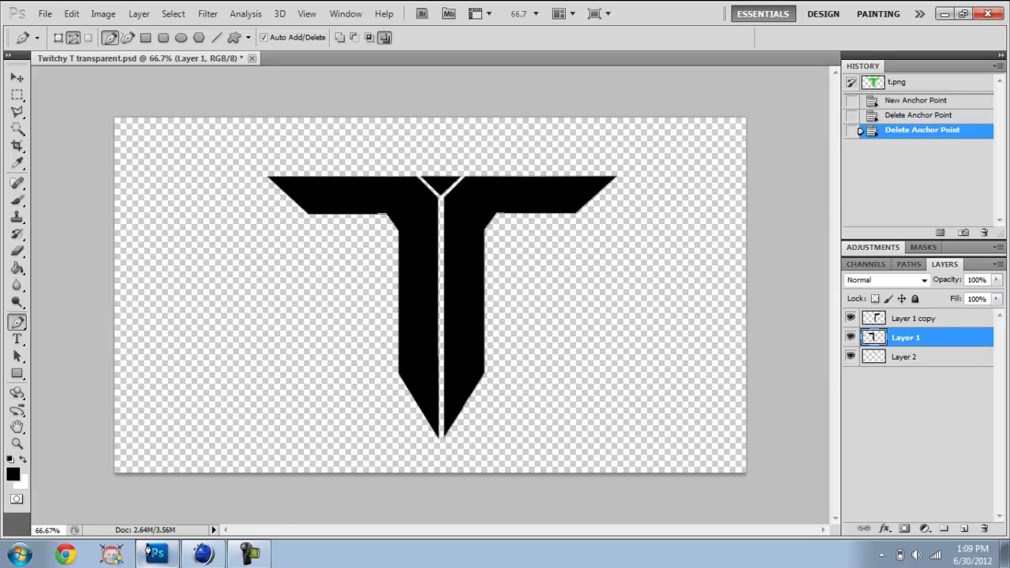
pyautogui.click(18, 324)
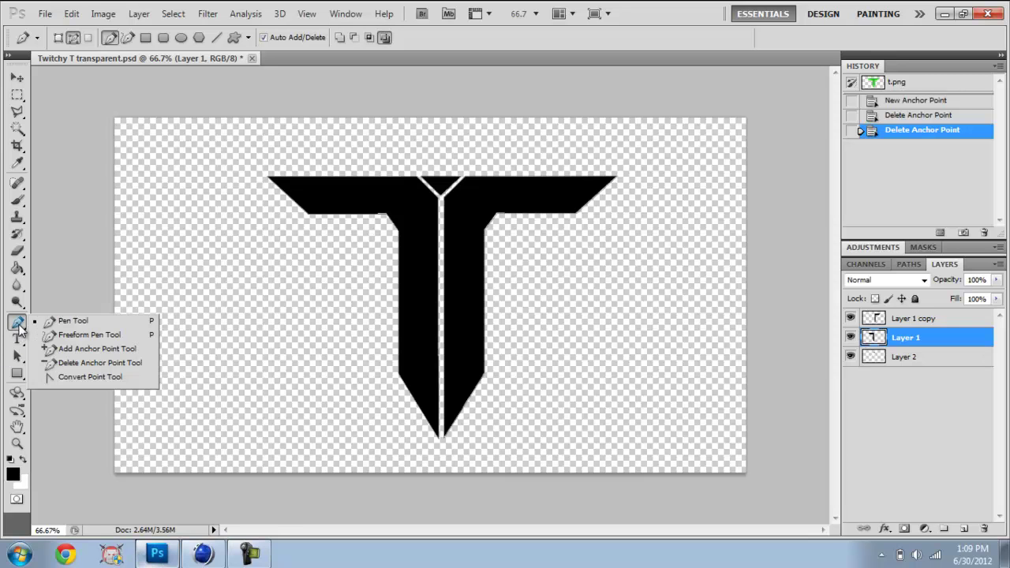
pyautogui.click(45, 322)
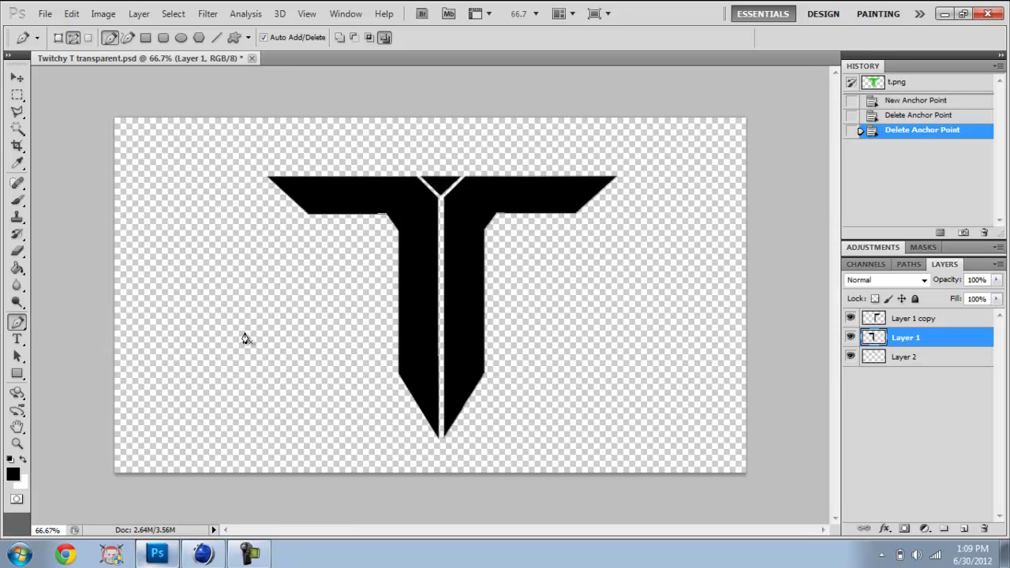
# - Trace a closed path around the T's left half, from the top-left corner to the bottom tip and back
pyautogui.click(266, 177)
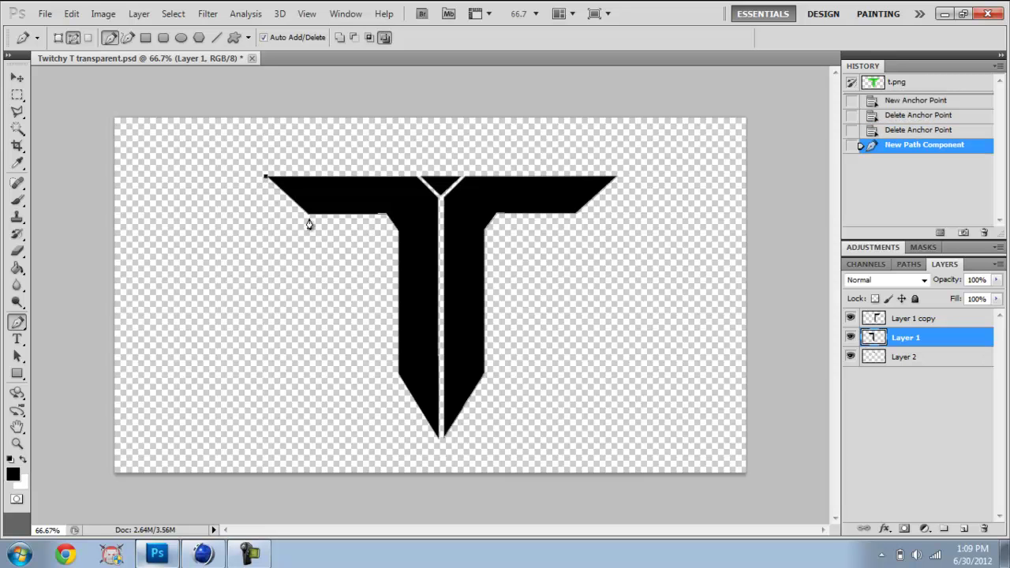
pyautogui.click(307, 214)
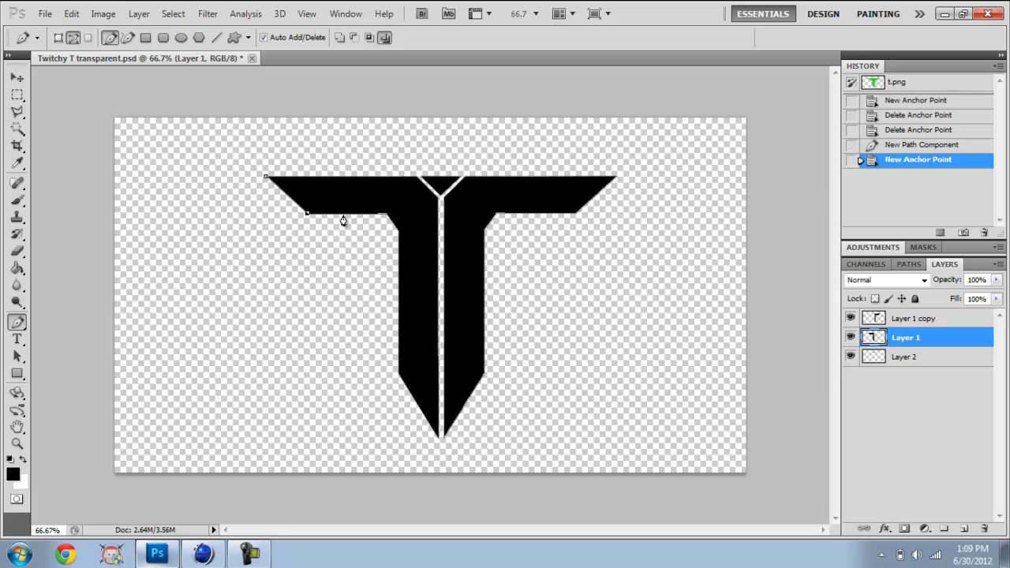
pyautogui.click(386, 214)
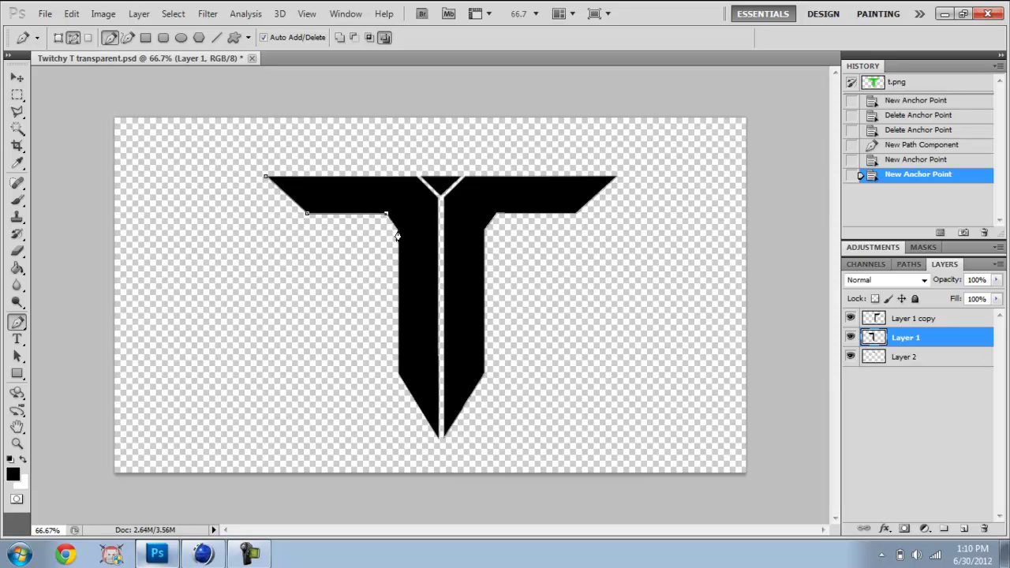
pyautogui.click(397, 233)
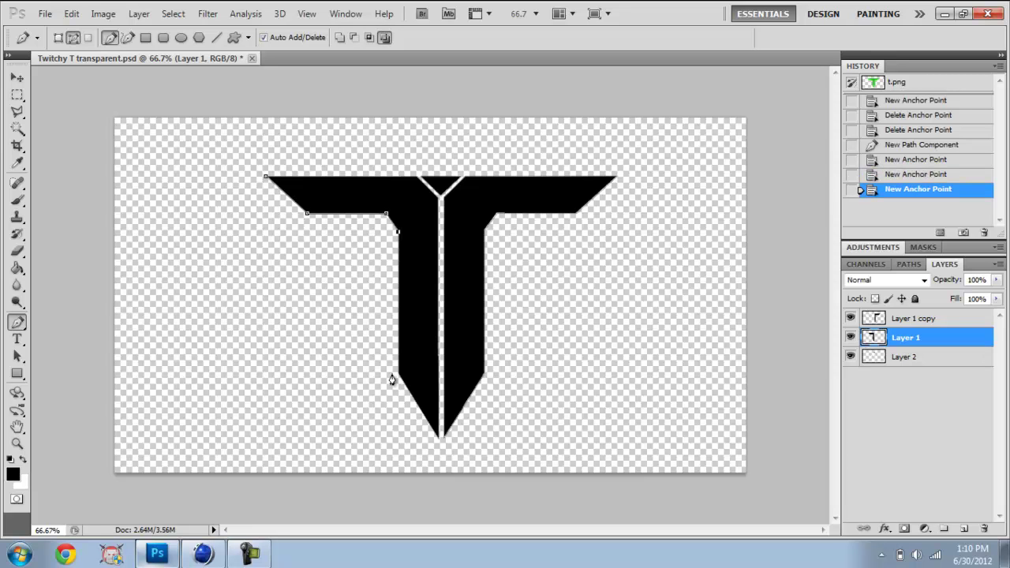
pyautogui.click(398, 378)
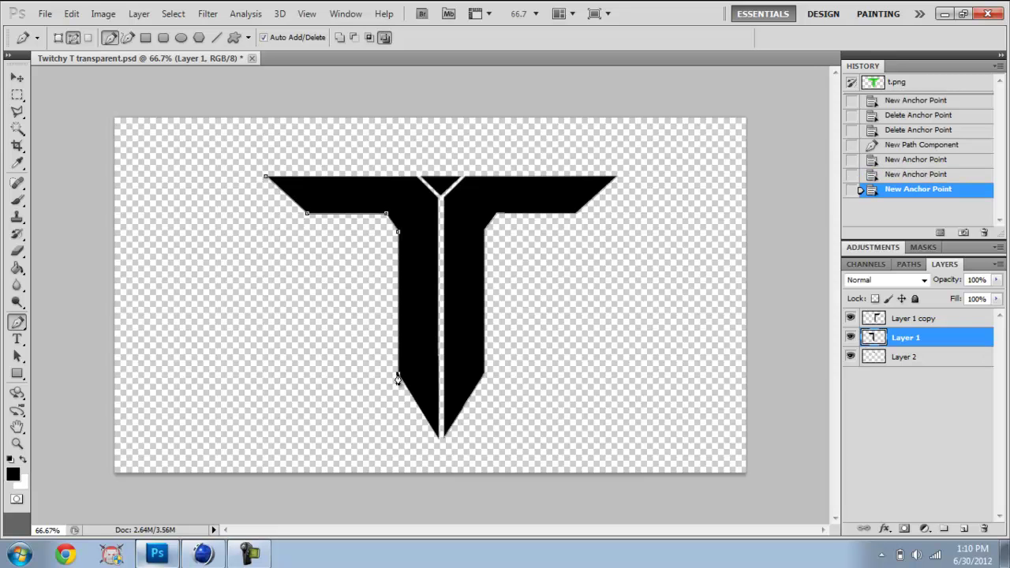
pyautogui.click(439, 438)
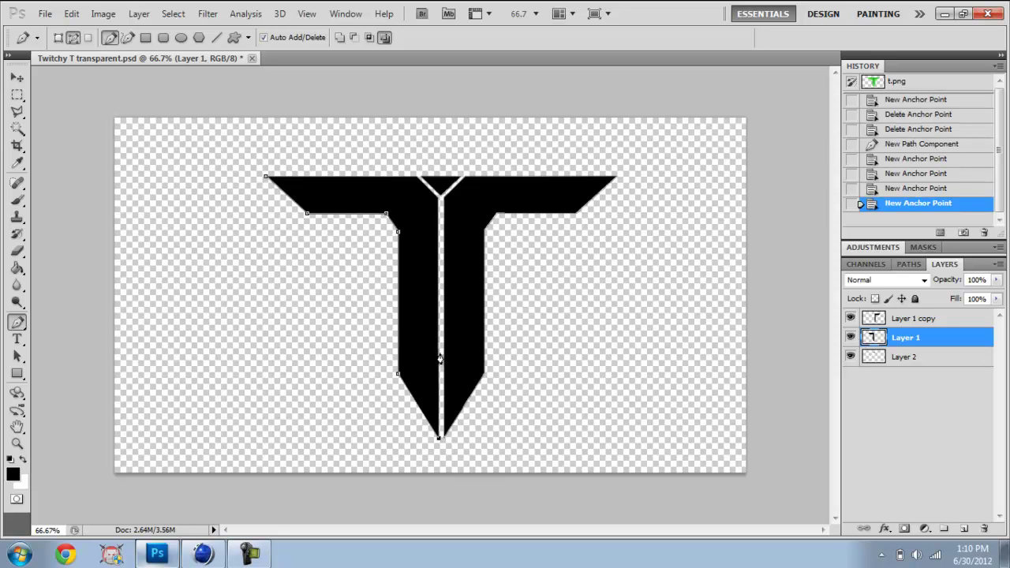
pyautogui.click(440, 198)
pyautogui.click(415, 177)
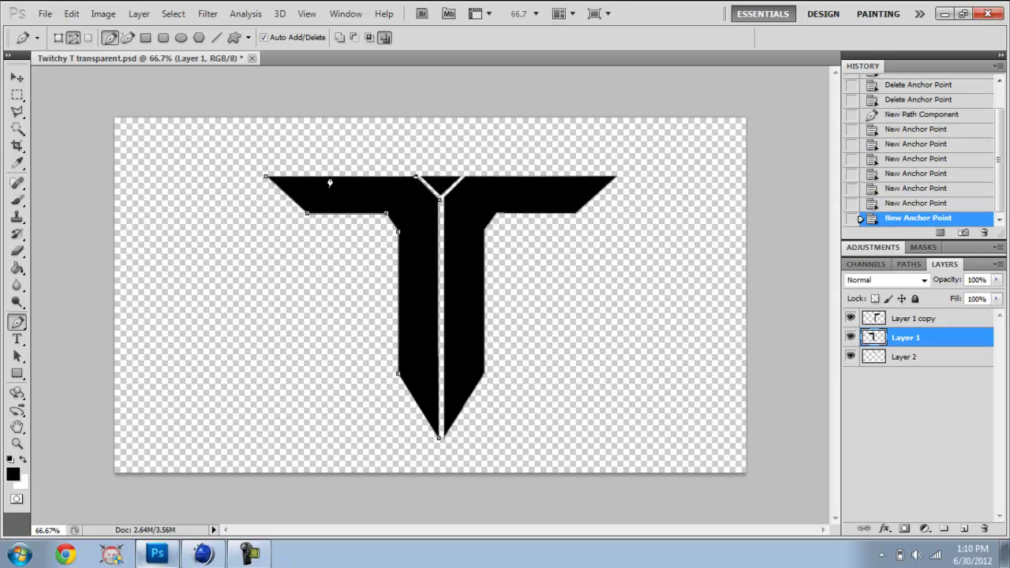
pyautogui.click(267, 179)
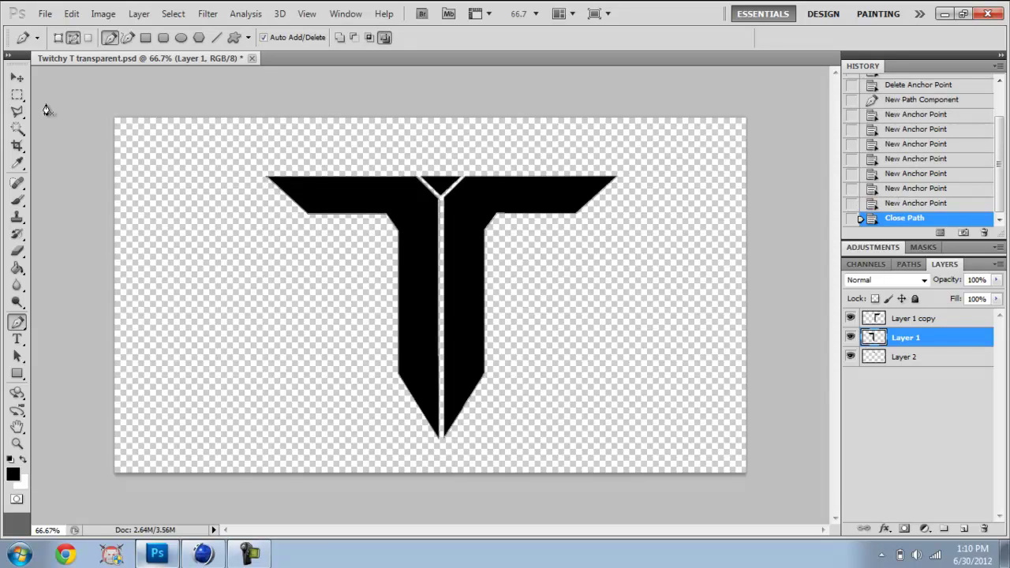
# - Start the Paths to Illustrator export, cancel it, and minimize Photoshop
pyautogui.click(45, 14)
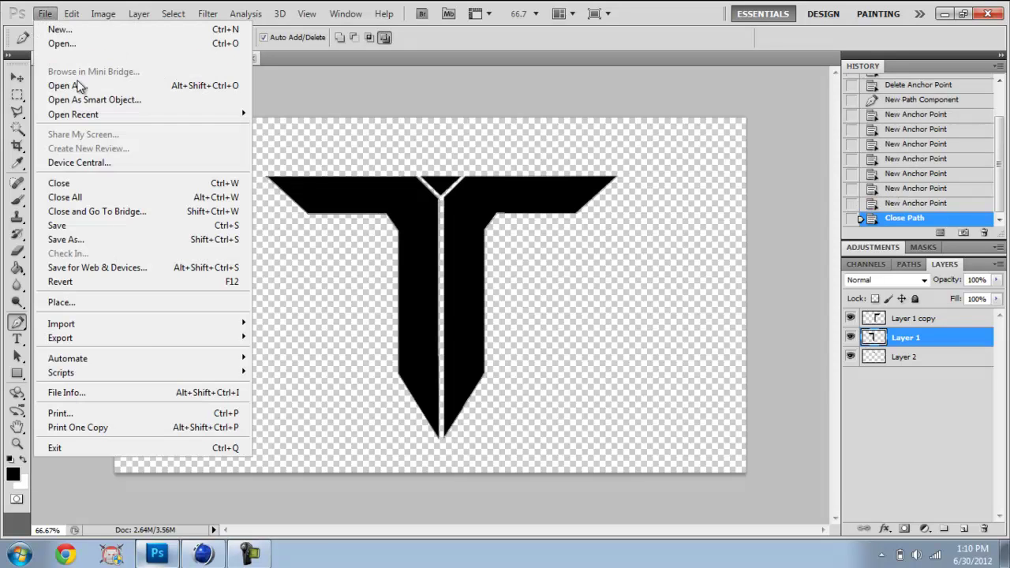
pyautogui.moveTo(208, 340)
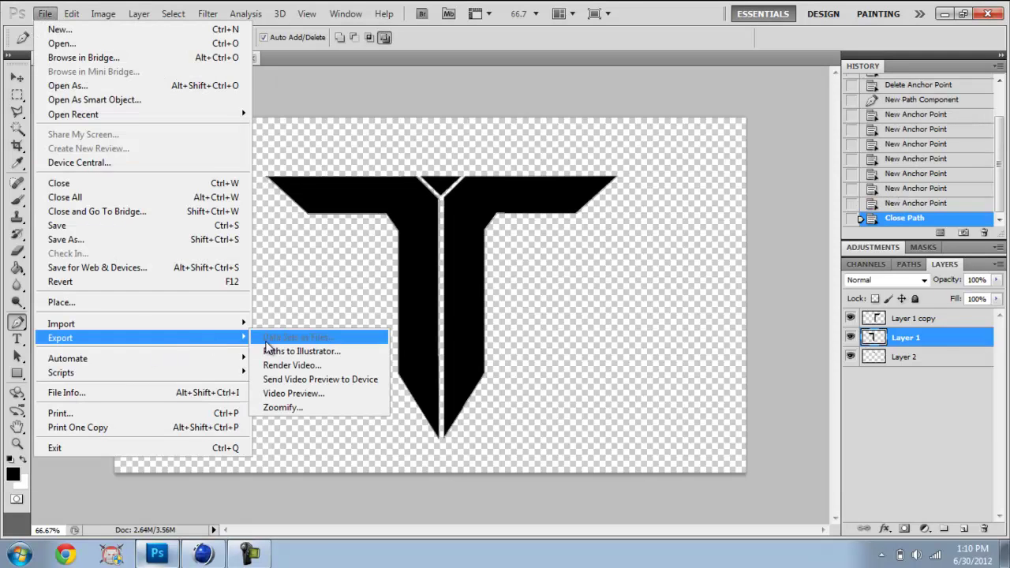
pyautogui.click(305, 355)
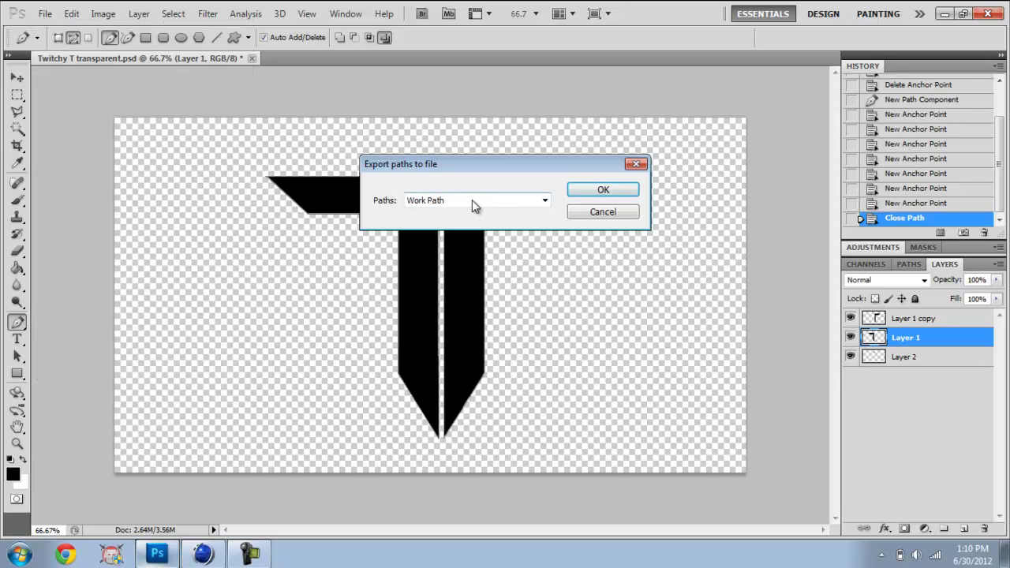
pyautogui.click(604, 211)
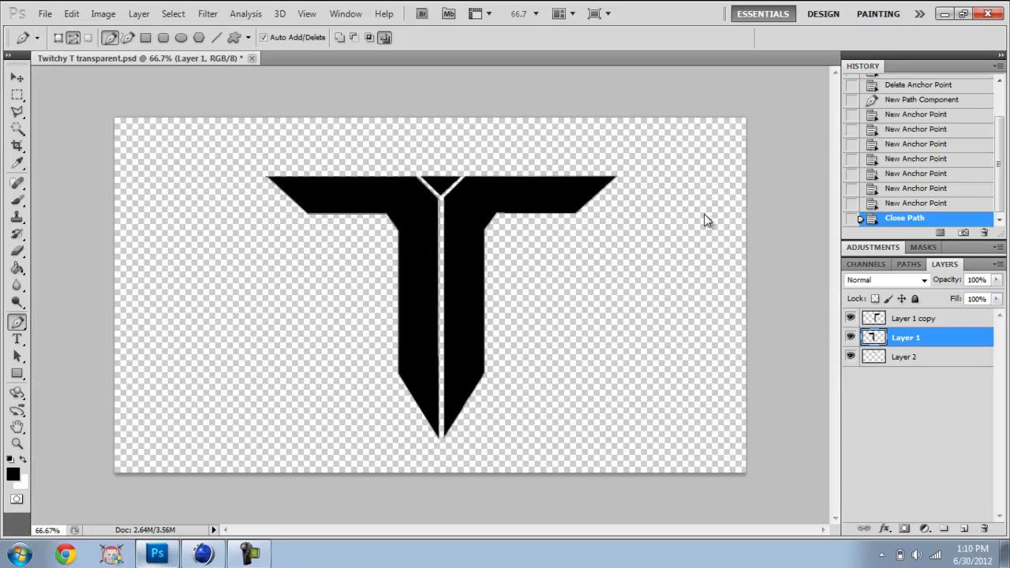
pyautogui.click(945, 14)
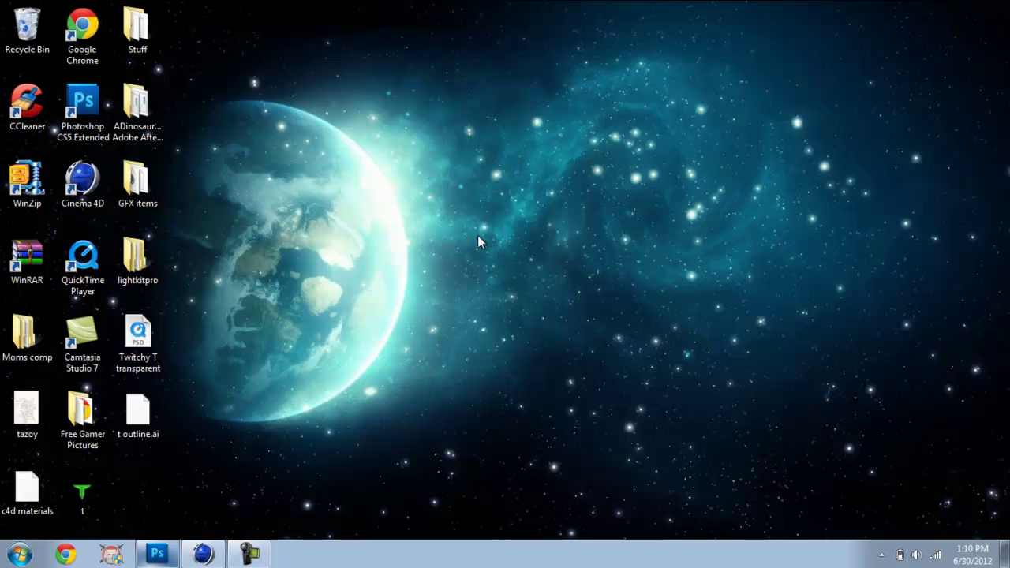
# - Back in Cinema 4D, open t outline.ai and accept the Illustrator import settings
pyautogui.click(203, 554)
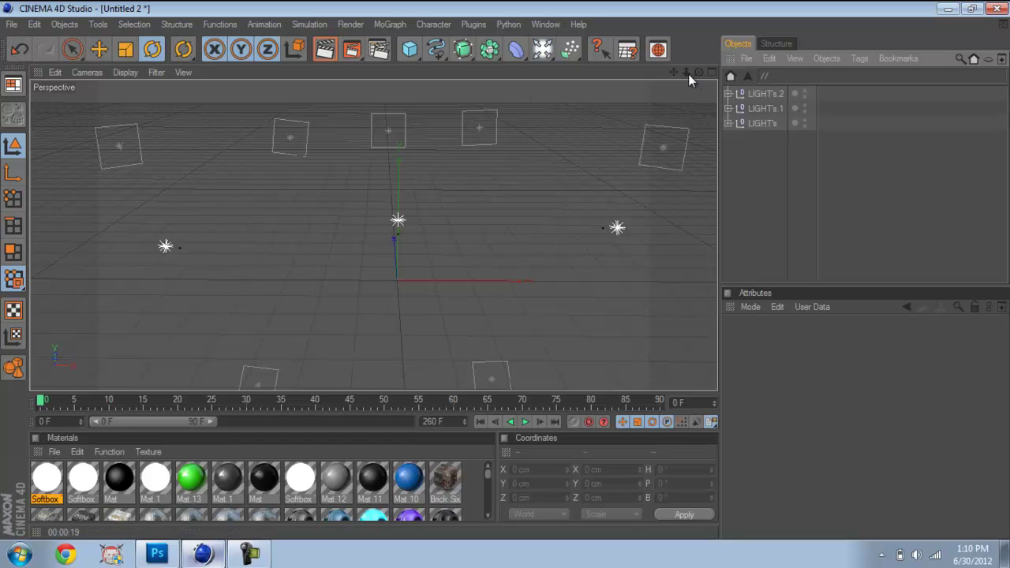
pyautogui.moveTo(686, 72); pyautogui.dragTo(506, 276)
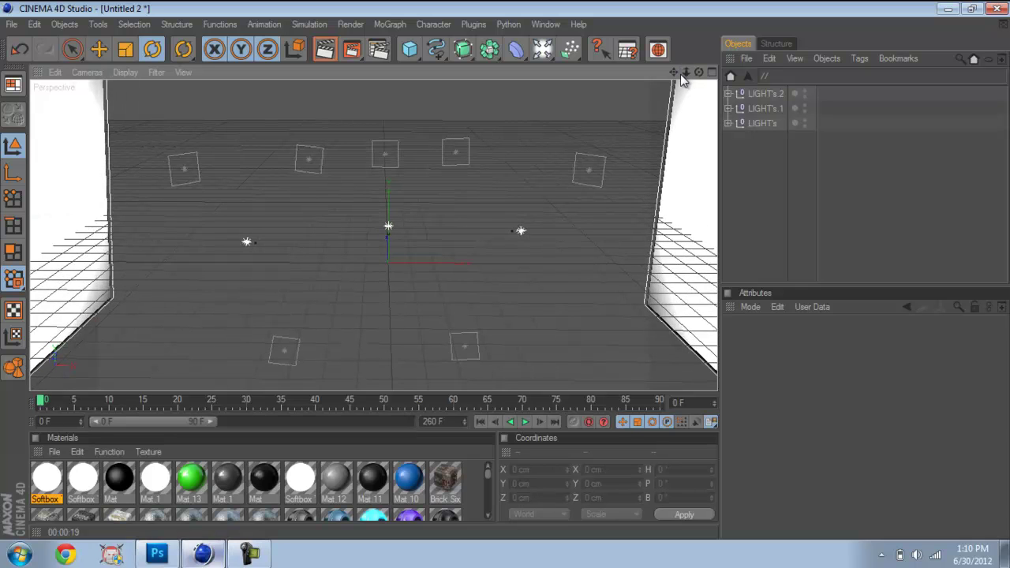
pyautogui.moveTo(675, 72); pyautogui.dragTo(506, 273)
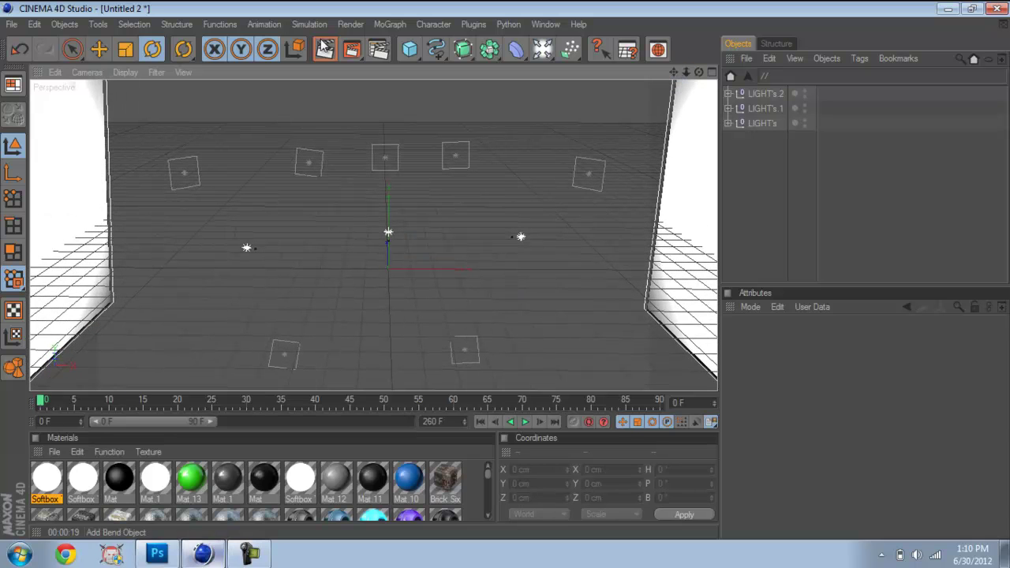
pyautogui.click(12, 24)
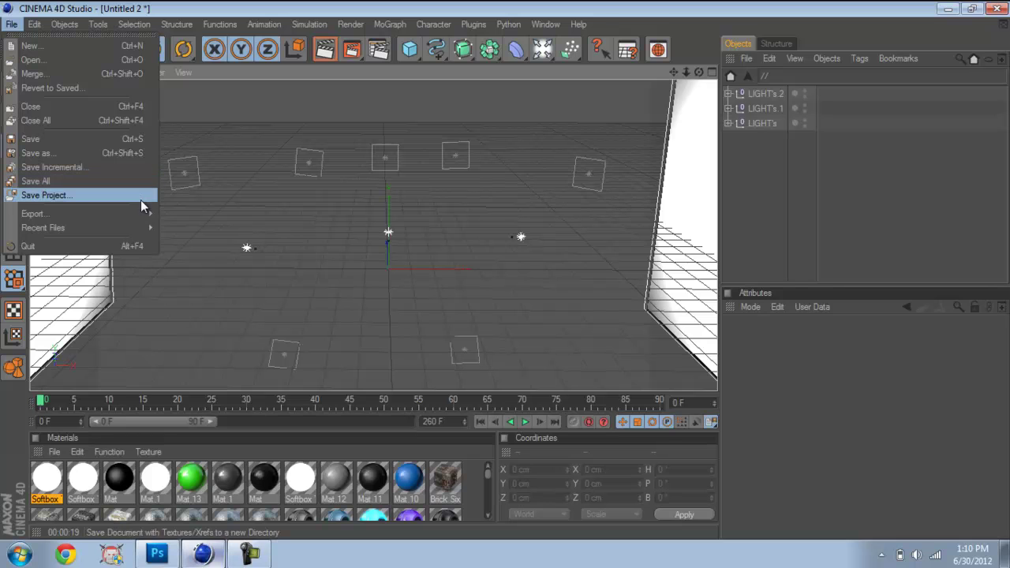
pyautogui.click(119, 67)
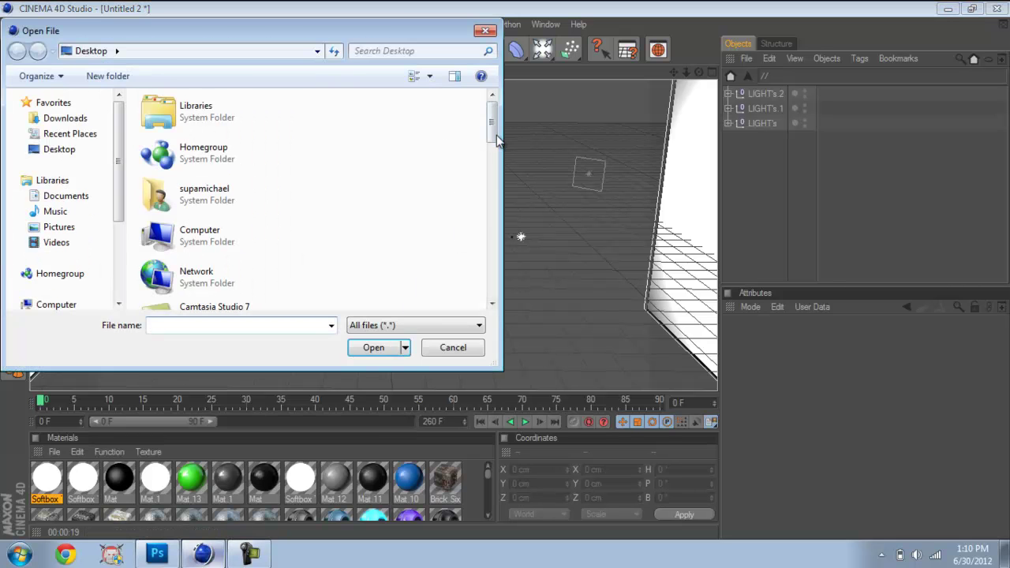
pyautogui.moveTo(492, 136); pyautogui.dragTo(510, 284)
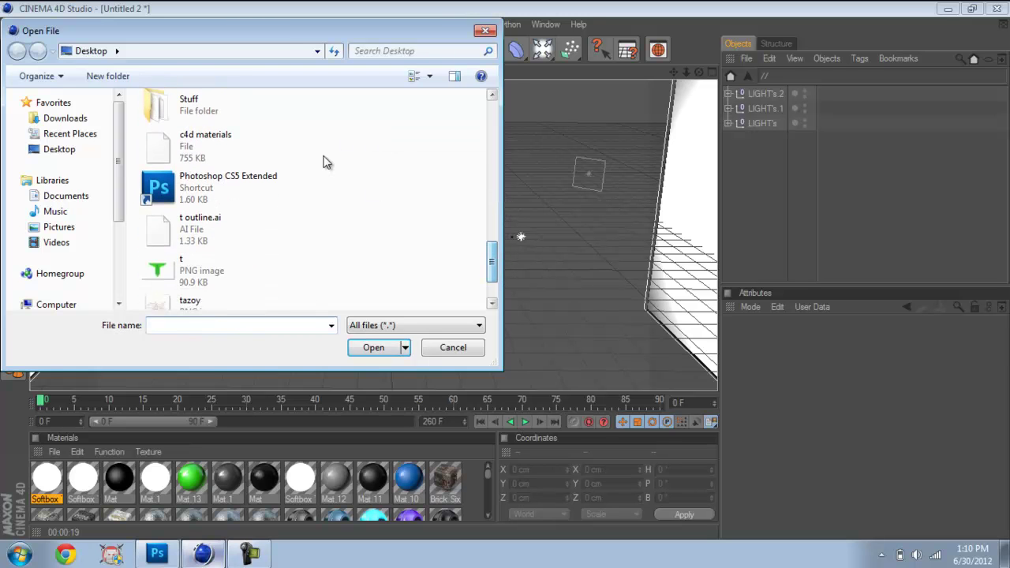
pyautogui.click(201, 233)
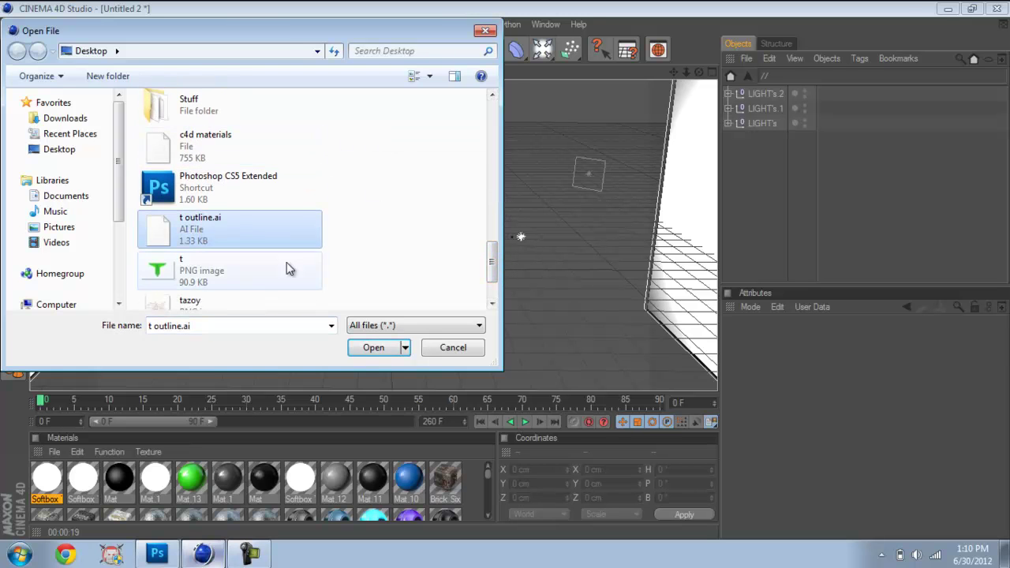
pyautogui.click(365, 348)
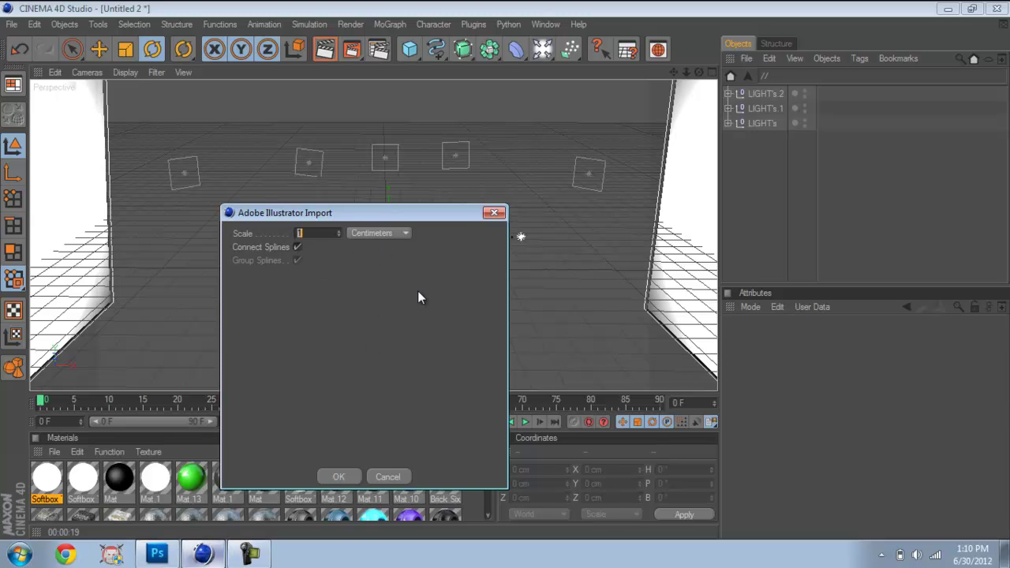
pyautogui.click(338, 477)
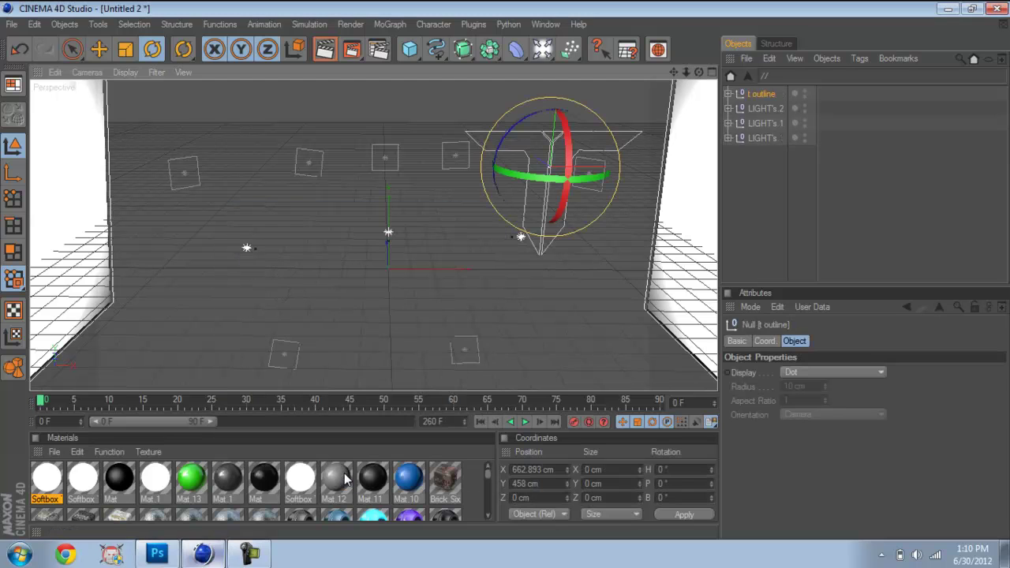
# - Move the T outline along X to about -0.458 cm, near the scene centre
pyautogui.click(99, 50)
pyautogui.moveTo(595, 168); pyautogui.dragTo(506, 270)
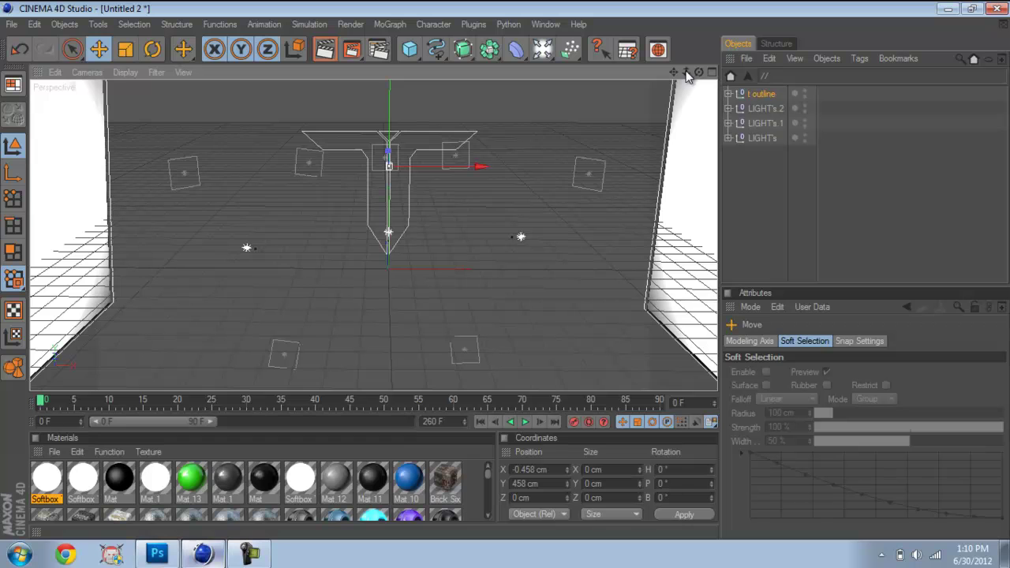
pyautogui.moveTo(686, 72); pyautogui.dragTo(510, 275)
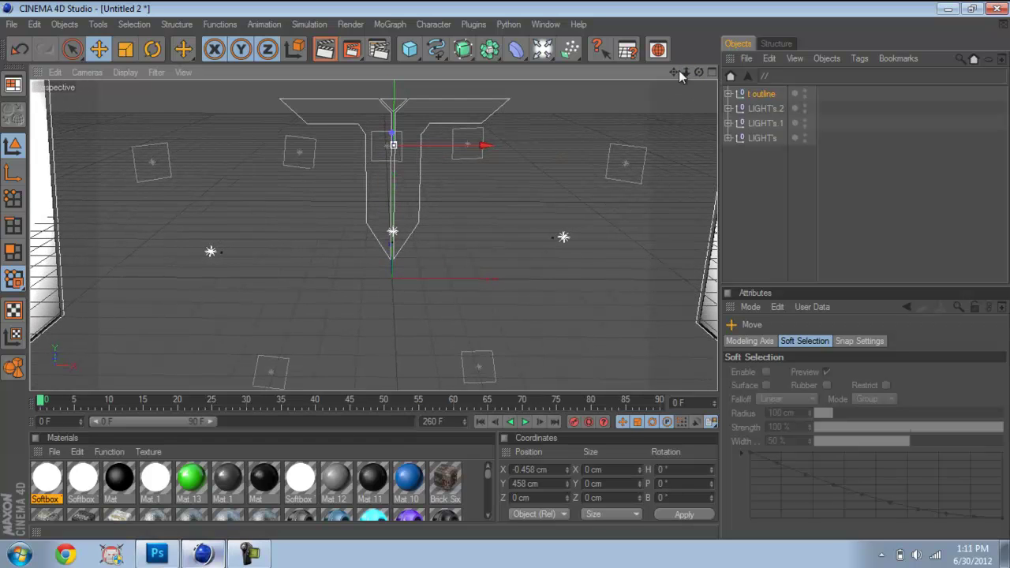
pyautogui.moveTo(676, 71); pyautogui.dragTo(506, 272)
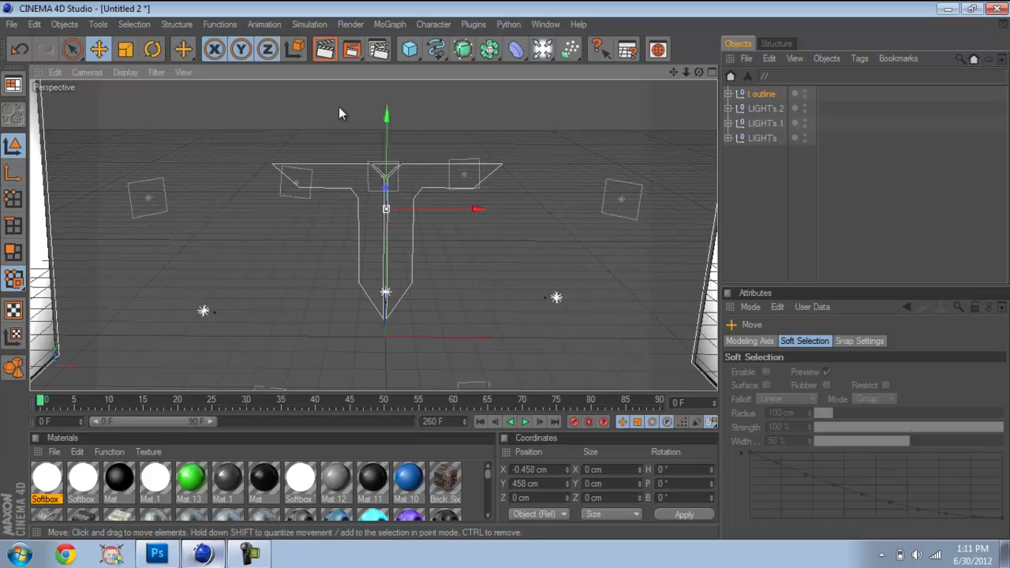
# - Rotate the T outline's heading, then undo it so the T faces front again
pyautogui.click(156, 52)
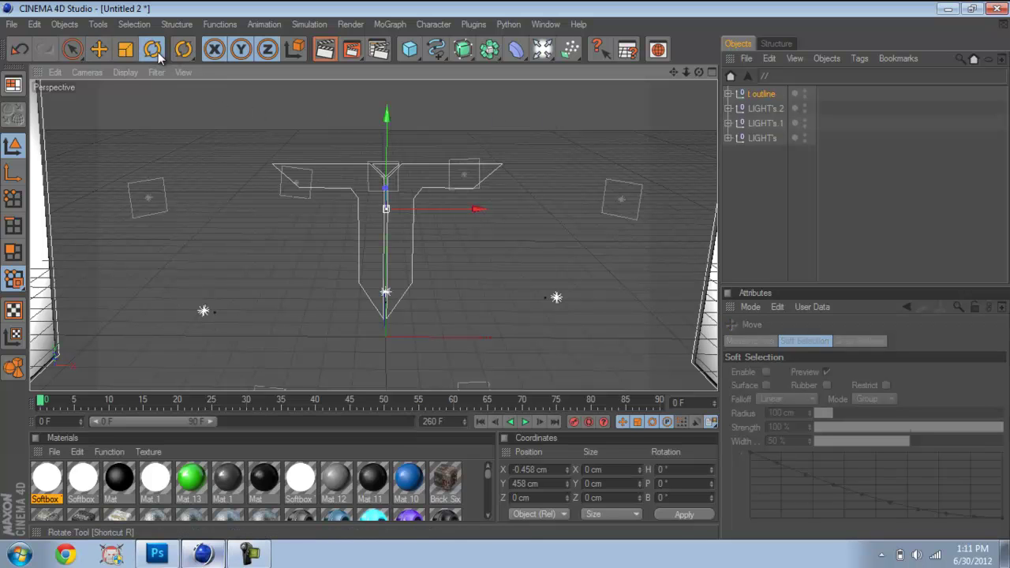
pyautogui.moveTo(428, 220); pyautogui.dragTo(373, 204)
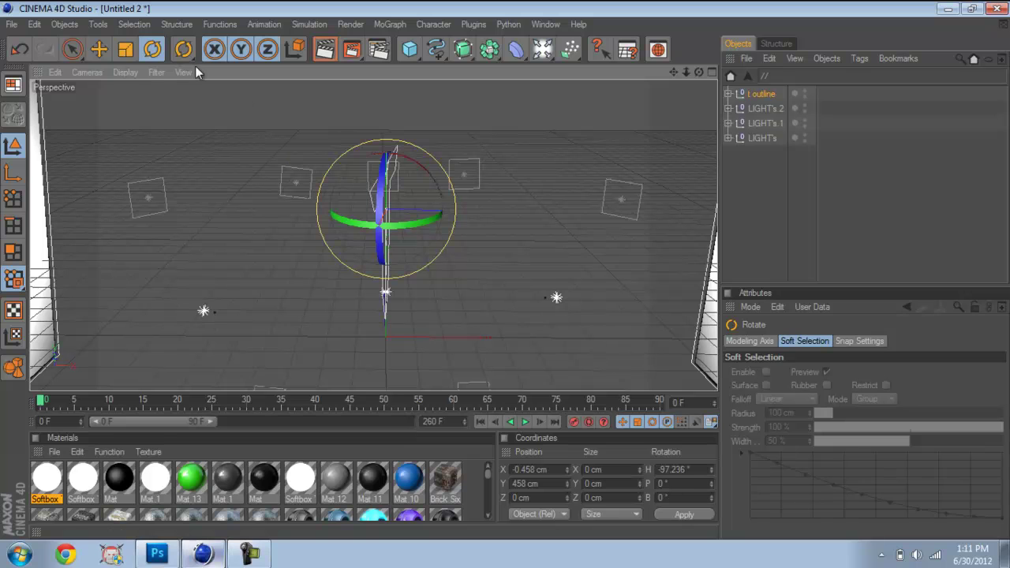
pyautogui.click(44, 24)
pyautogui.click(49, 45)
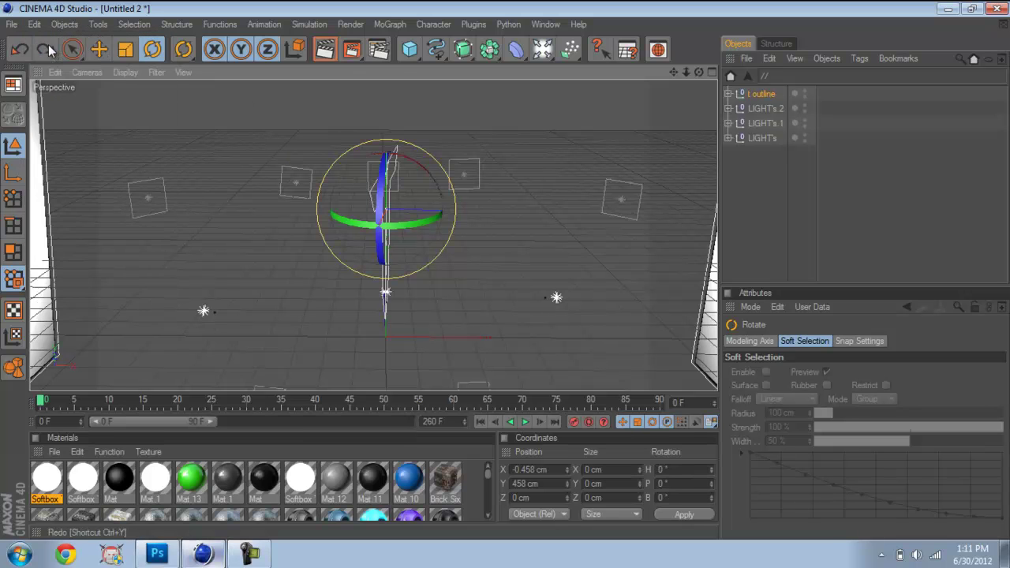
# - Add three Extrude NURBS objects from the NURBS generator flyout
pyautogui.moveTo(463, 49); pyautogui.dragTo(627, 65)
pyautogui.moveTo(466, 50); pyautogui.dragTo(607, 66)
pyautogui.moveTo(463, 49); pyautogui.dragTo(595, 67)
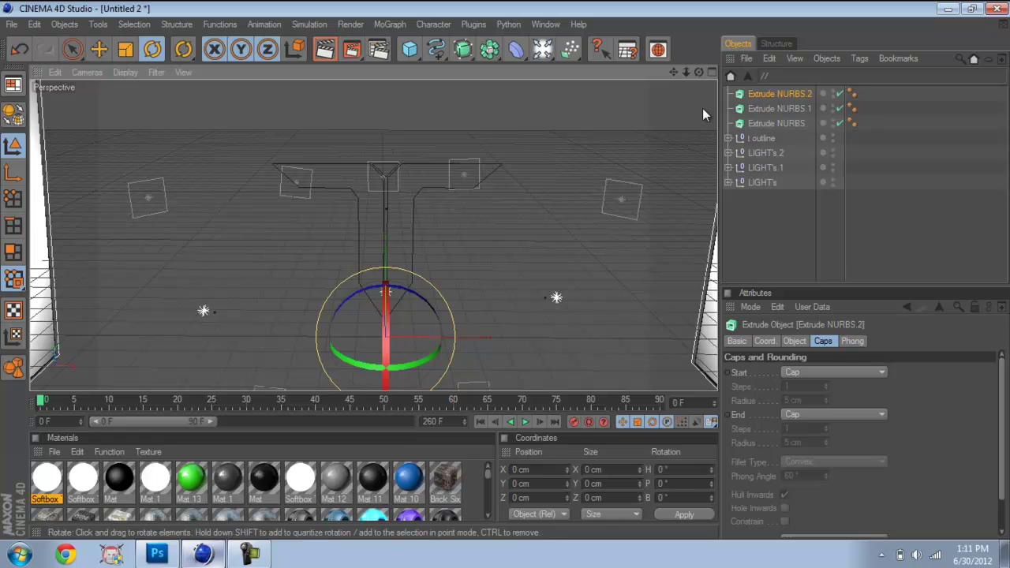
# - Expand t outline and nest Path 1, Path 2 and Path 3 each in its own Extrude NURBS
pyautogui.click(728, 138)
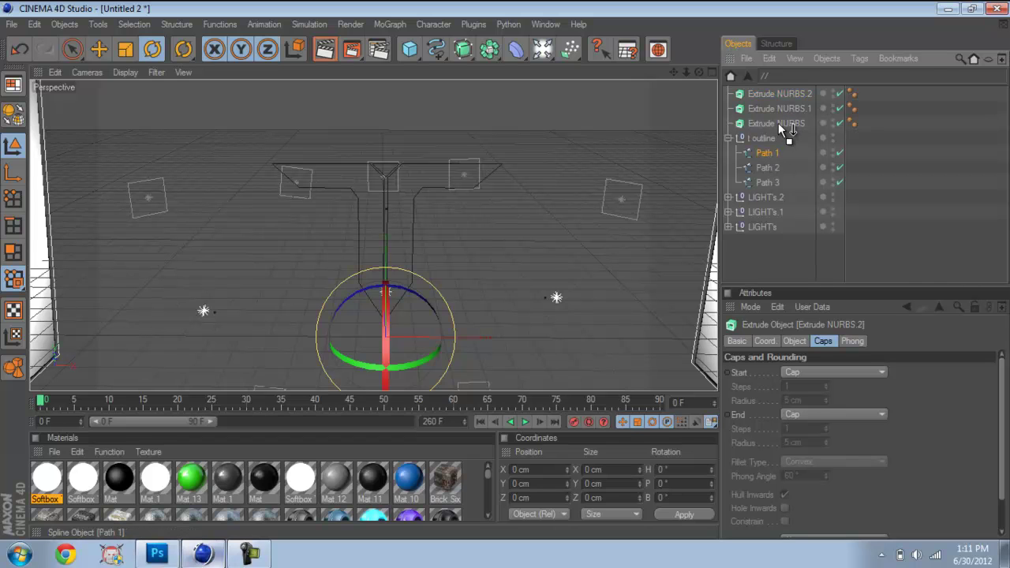
pyautogui.moveTo(779, 124); pyautogui.dragTo(779, 124)
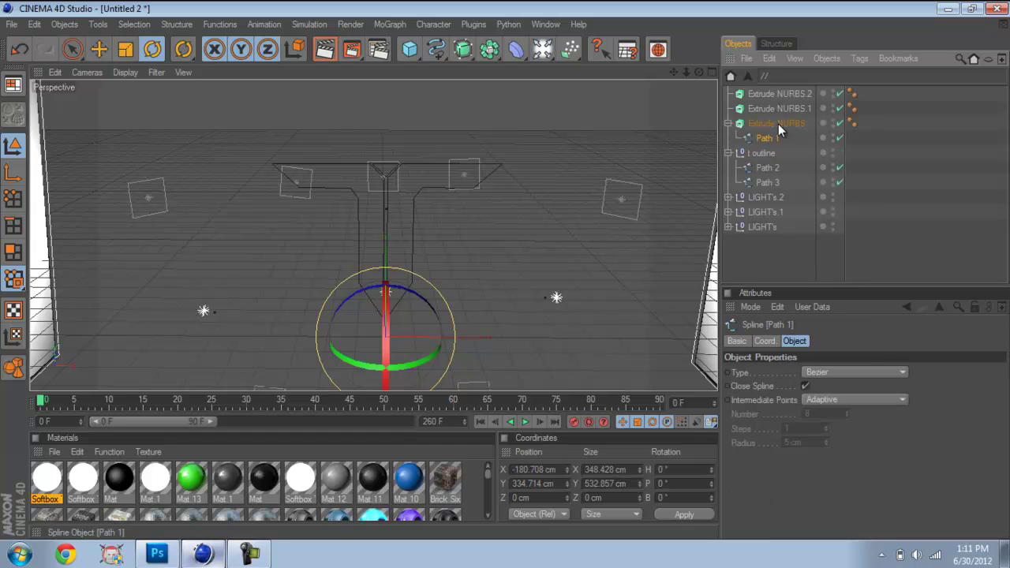
pyautogui.moveTo(767, 167); pyautogui.dragTo(794, 117)
pyautogui.moveTo(765, 183); pyautogui.dragTo(786, 93)
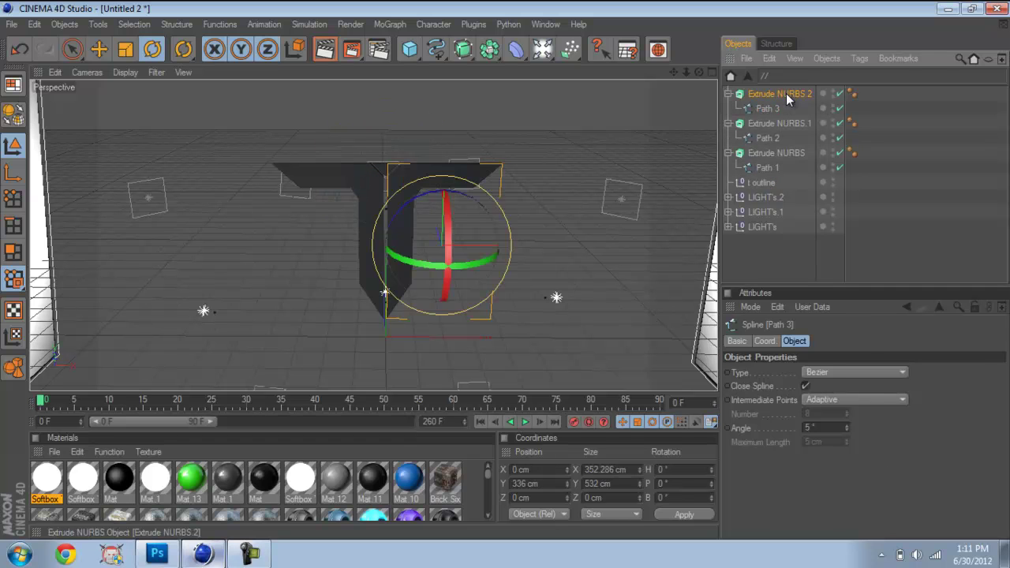
# - Select all three Extrude NURBS together and bring up their Object settings
pyautogui.click(786, 93)
pyautogui.keyDown('ctrl'); pyautogui.click(783, 125); pyautogui.keyUp('ctrl')
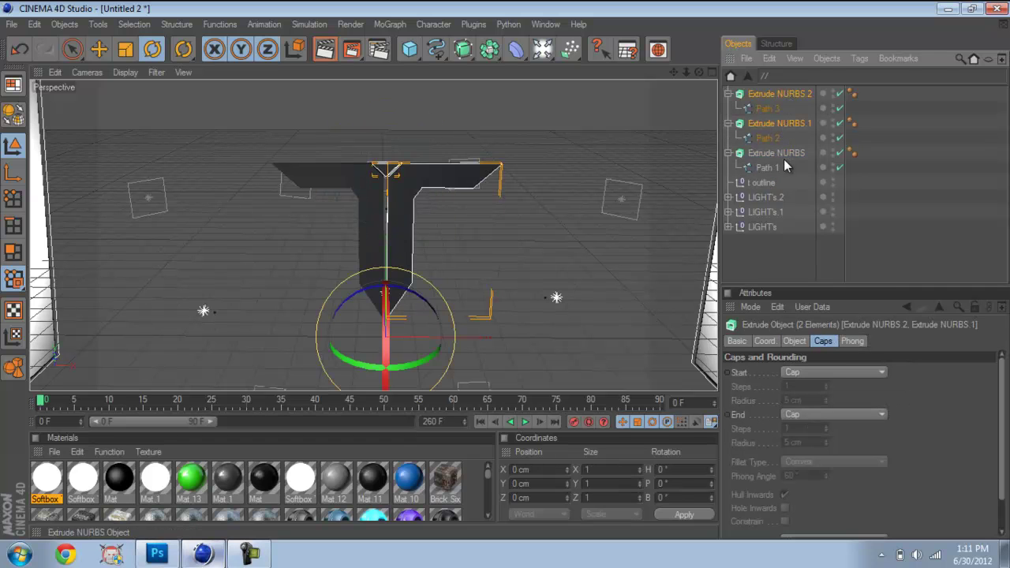
pyautogui.keyDown('ctrl'); pyautogui.click(784, 155); pyautogui.keyUp('ctrl')
pyautogui.click(793, 341)
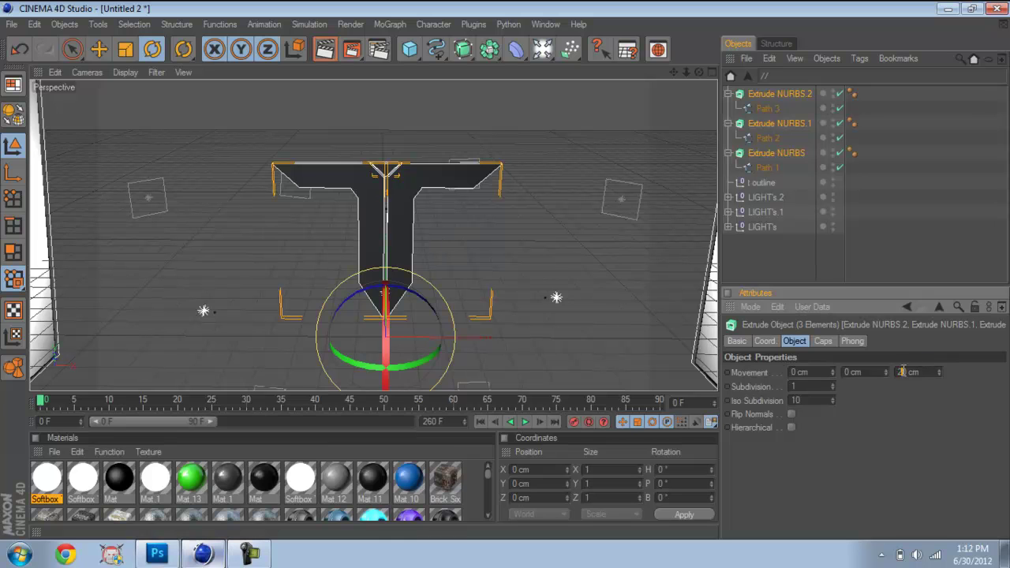
# - Set the extrusion Movement Z depth to 200 cm
pyautogui.click(902, 372)
pyautogui.write('0')
pyautogui.press('Return')
# - Give start and end Fillet Caps with 3 cm radius and 1 Step fillet type
pyautogui.click(823, 341)
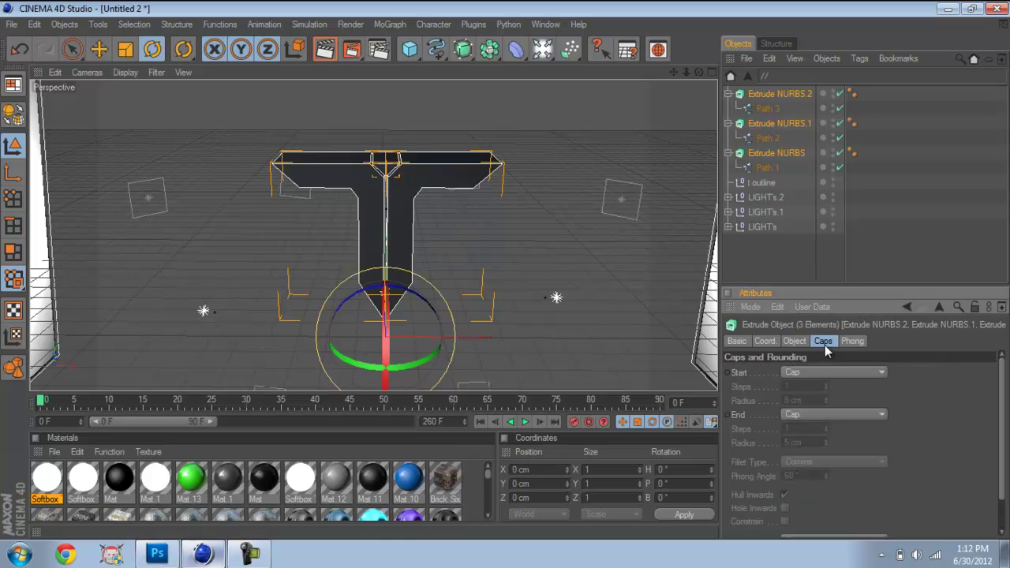
pyautogui.click(832, 372)
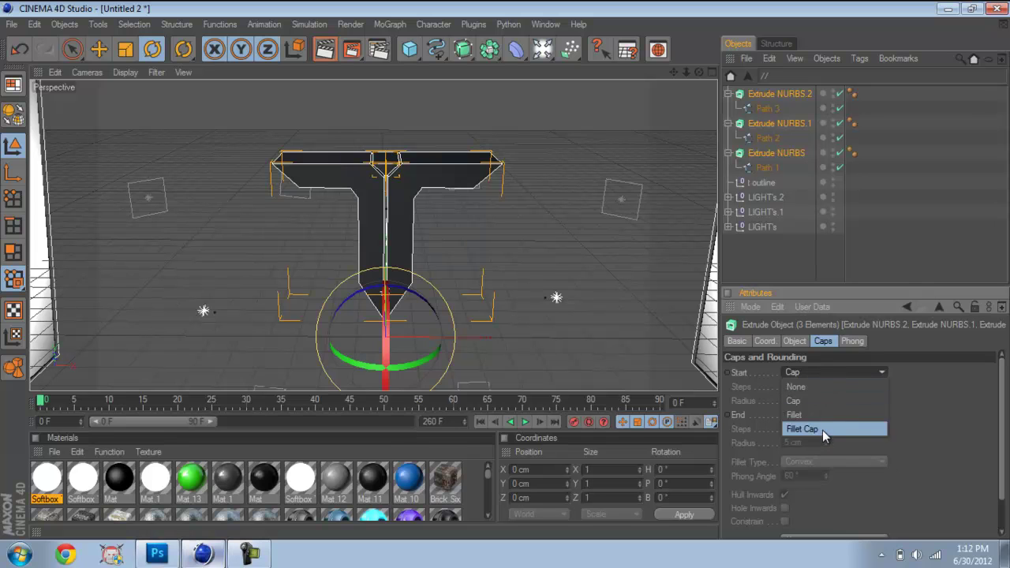
pyautogui.click(822, 429)
pyautogui.click(826, 403)
pyautogui.click(826, 403)
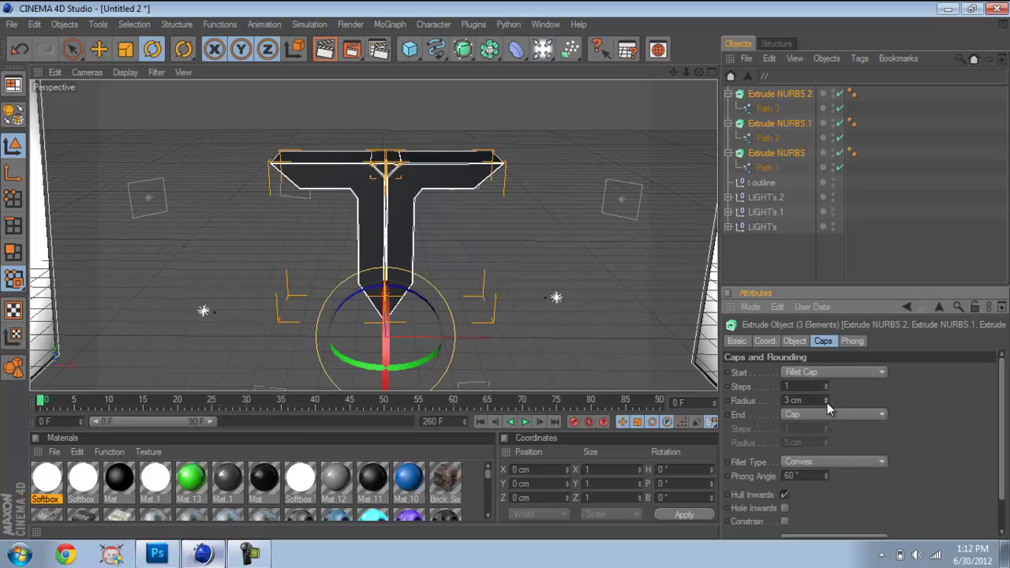
pyautogui.click(827, 414)
pyautogui.click(817, 469)
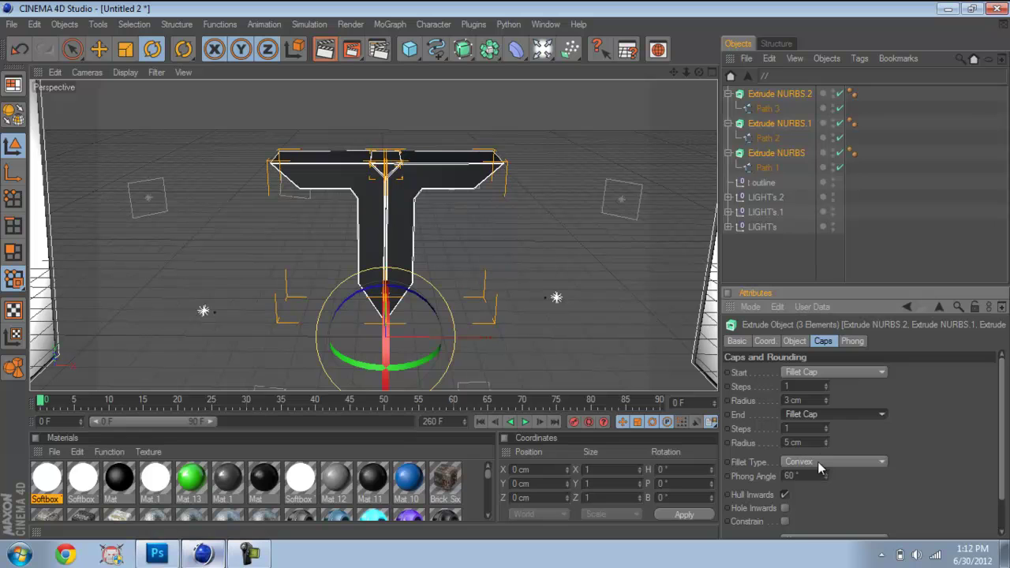
pyautogui.click(827, 446)
pyautogui.click(827, 446)
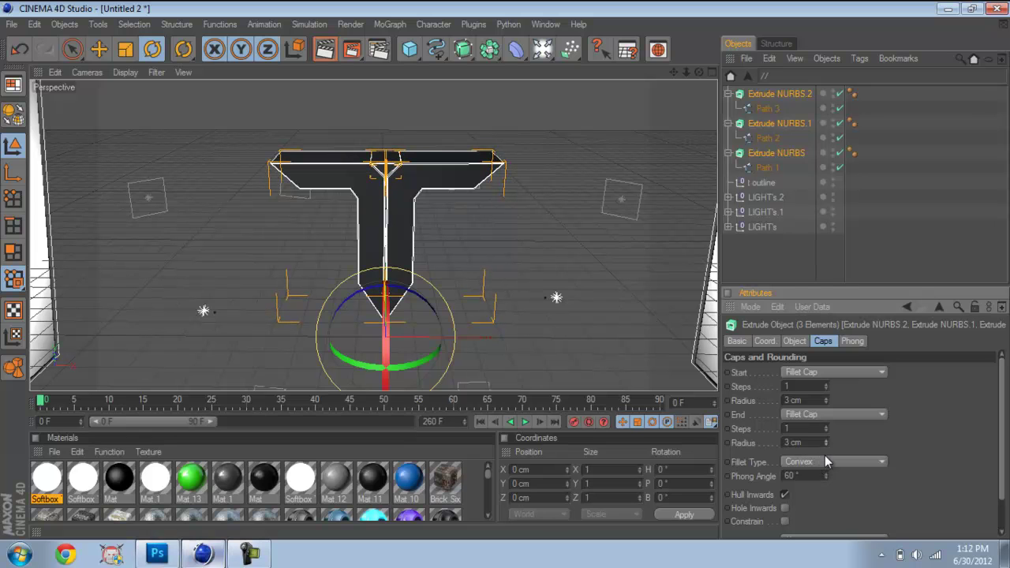
pyautogui.click(821, 459)
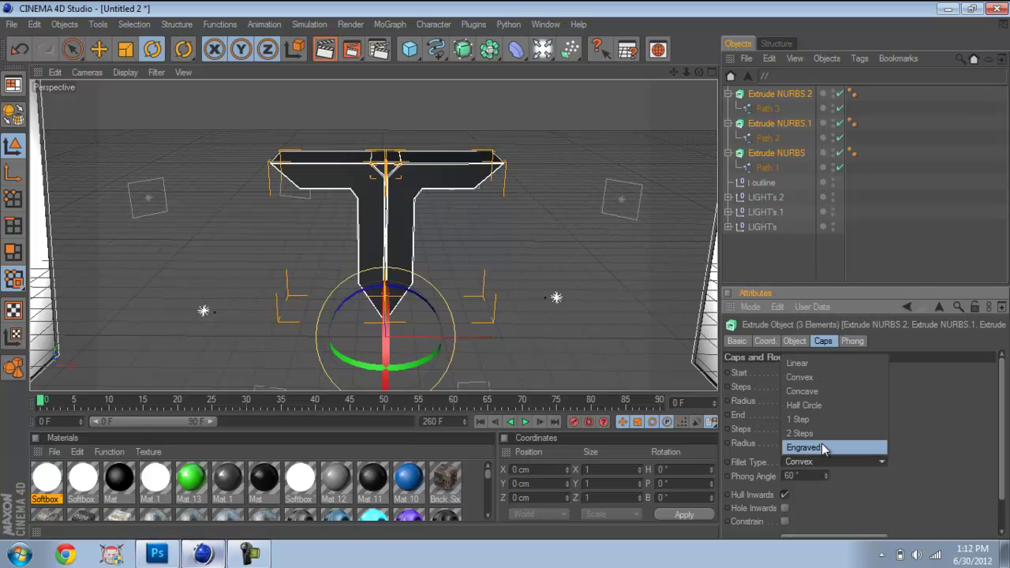
pyautogui.click(825, 420)
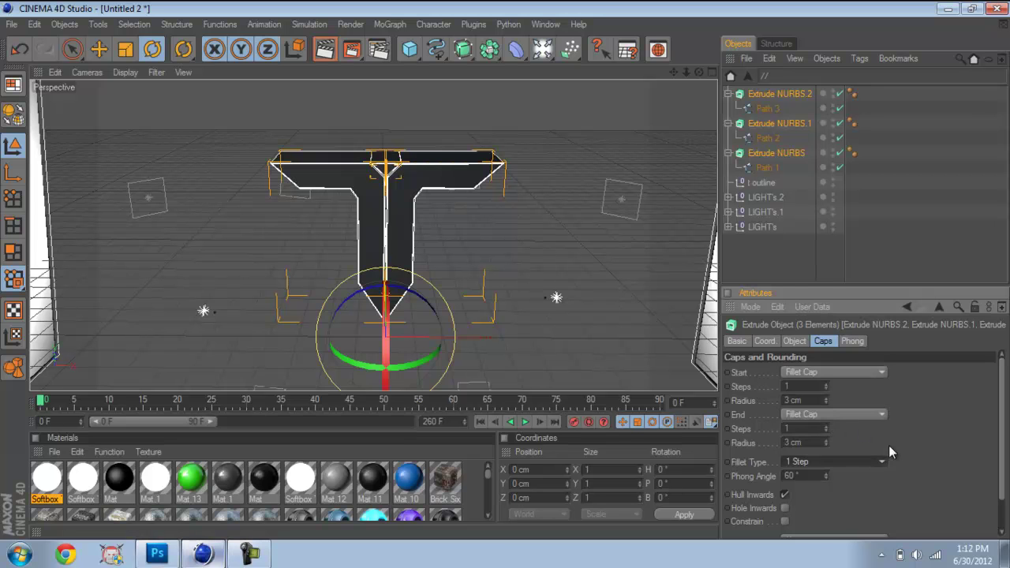
pyautogui.moveTo(689, 73); pyautogui.dragTo(519, 270)
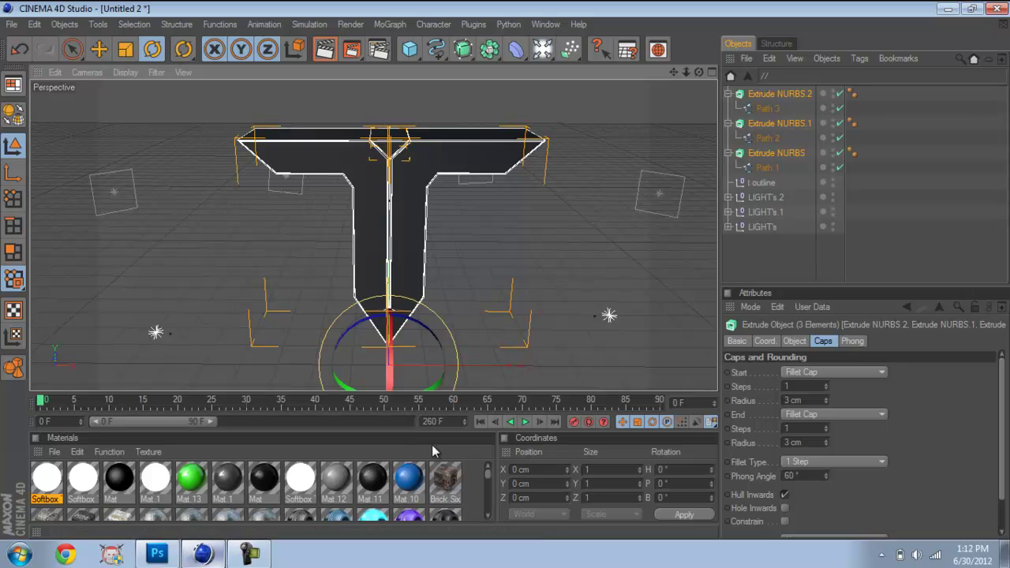
# - Drop green Mat.13 onto the T model so all three Extrude NURBS get texture tags
pyautogui.moveTo(190, 477); pyautogui.dragTo(368, 211)
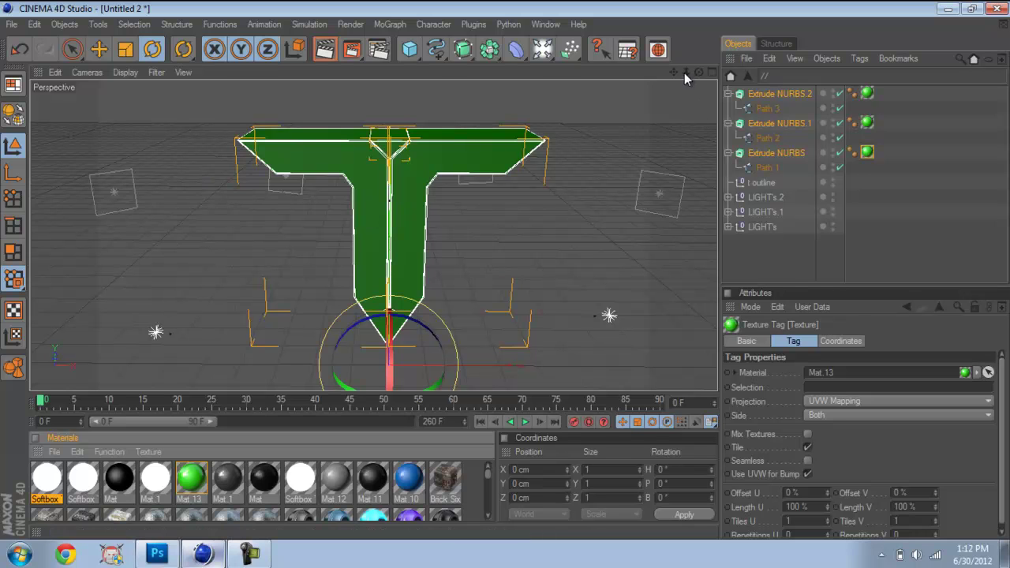
pyautogui.moveTo(687, 72); pyautogui.dragTo(506, 276)
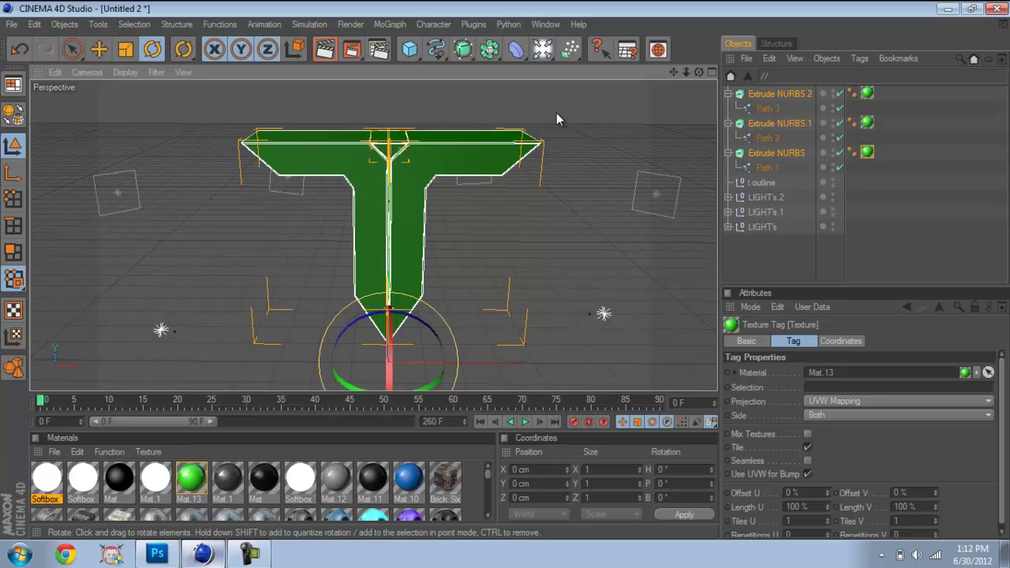
# - In Object Axis mode, move the axis up into the T and along Z to its centre
pyautogui.click(11, 176)
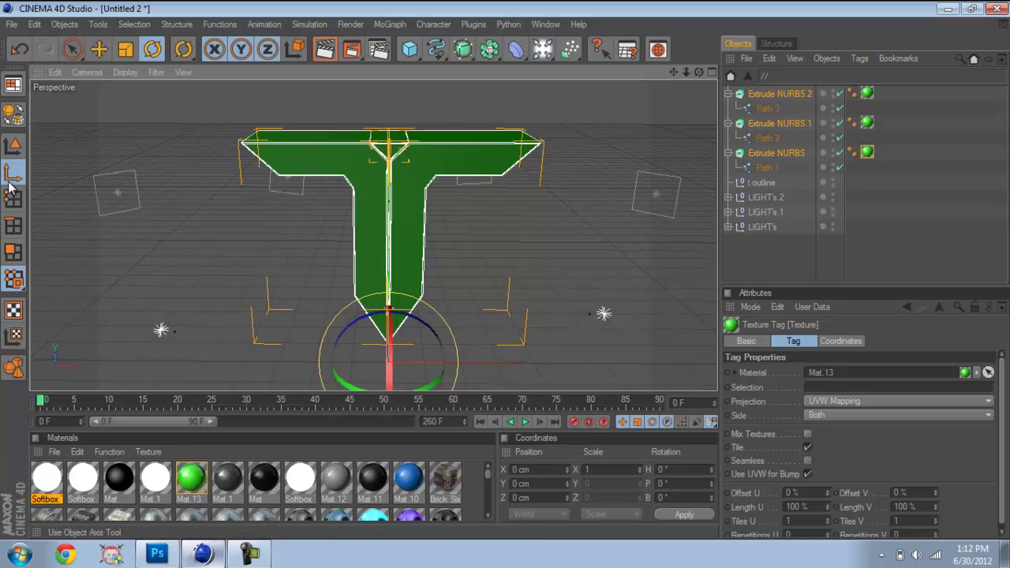
pyautogui.click(100, 49)
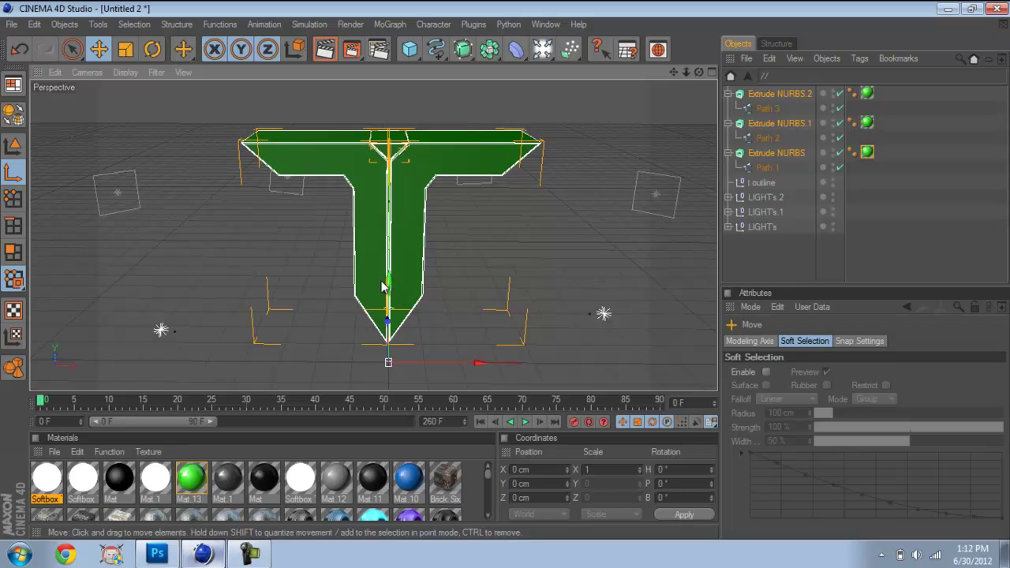
pyautogui.moveTo(382, 286); pyautogui.dragTo(506, 269)
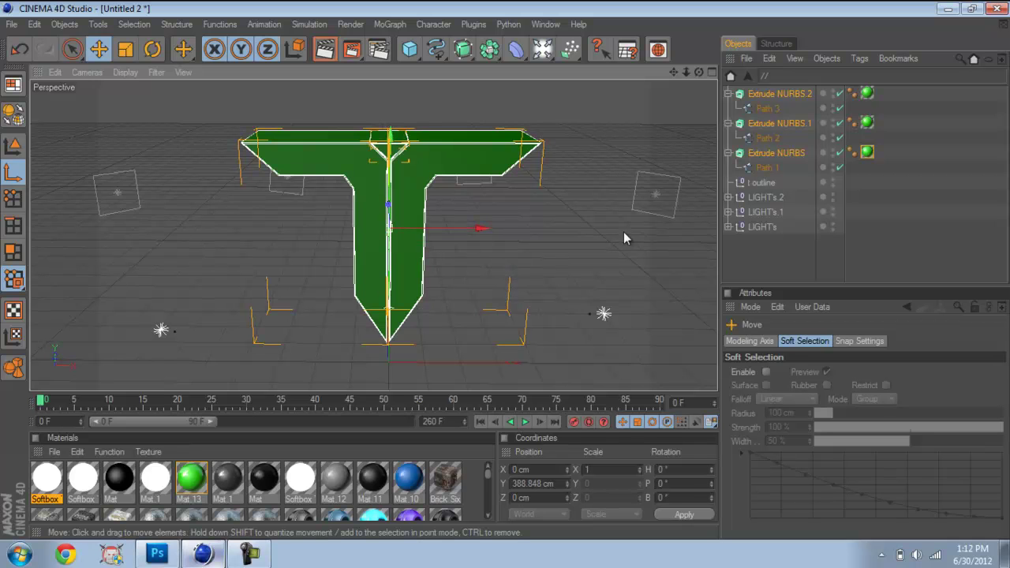
pyautogui.click(712, 72)
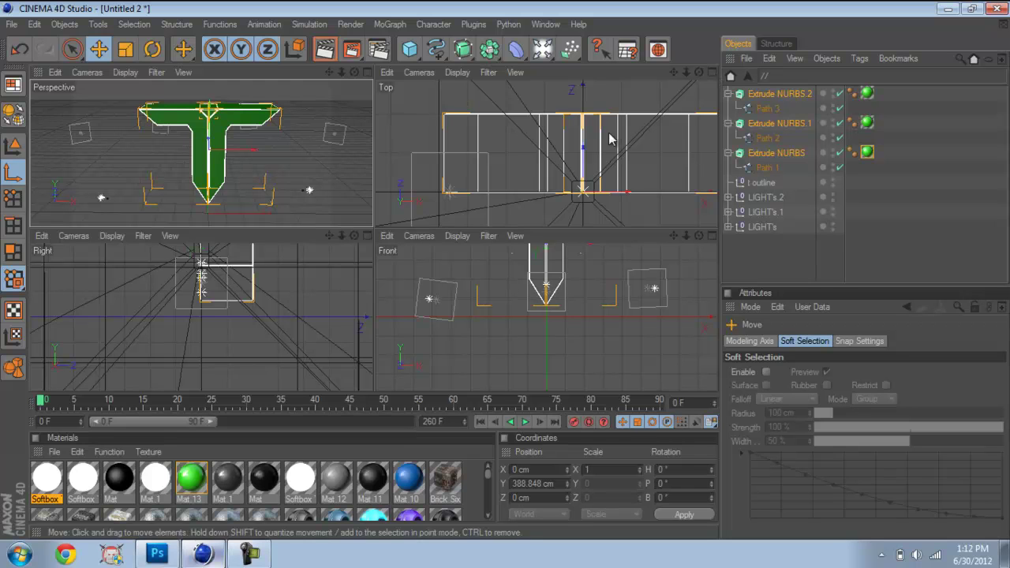
pyautogui.moveTo(587, 162); pyautogui.dragTo(506, 227)
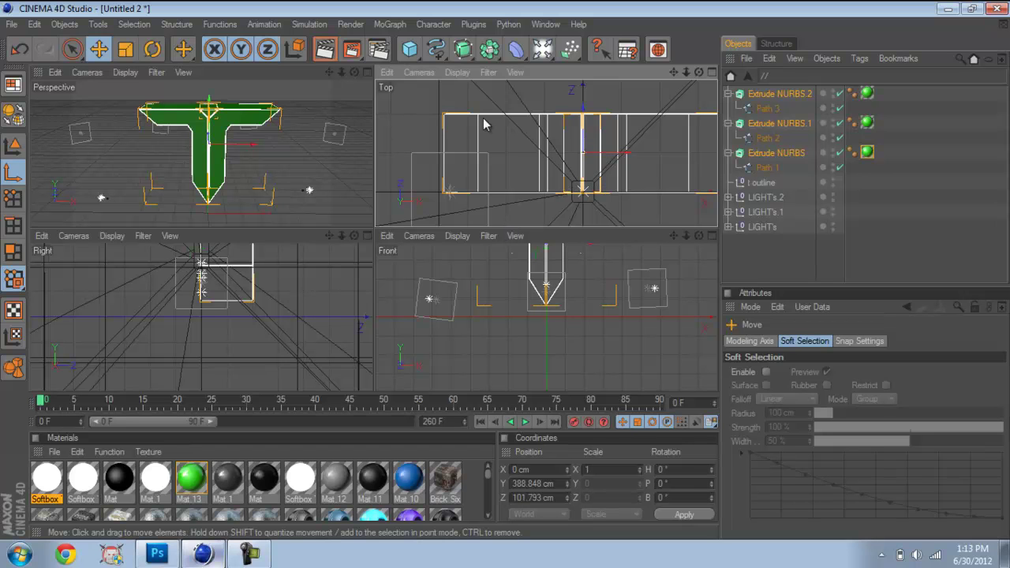
pyautogui.click(367, 72)
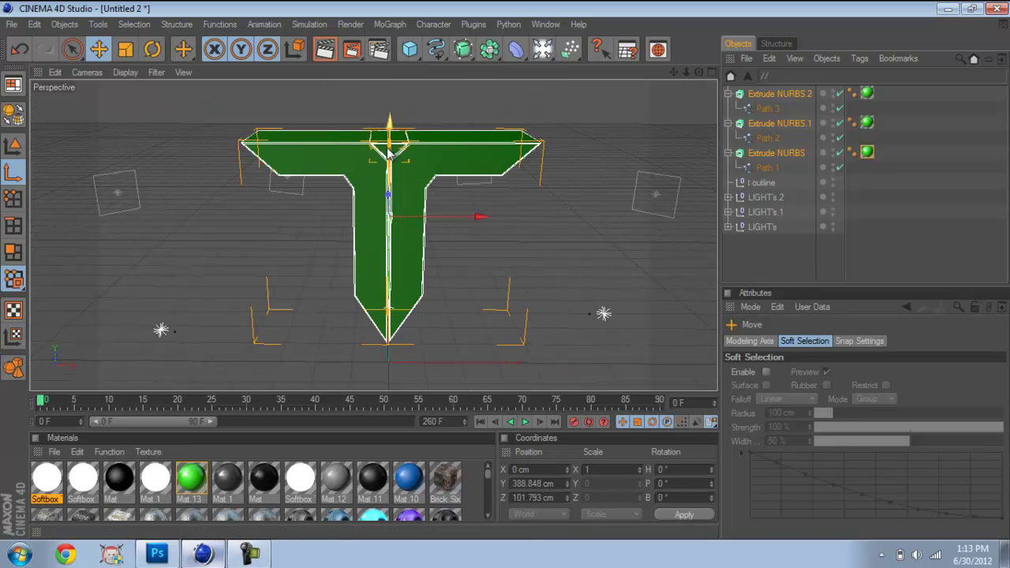
pyautogui.moveTo(389, 152); pyautogui.dragTo(388, 160)
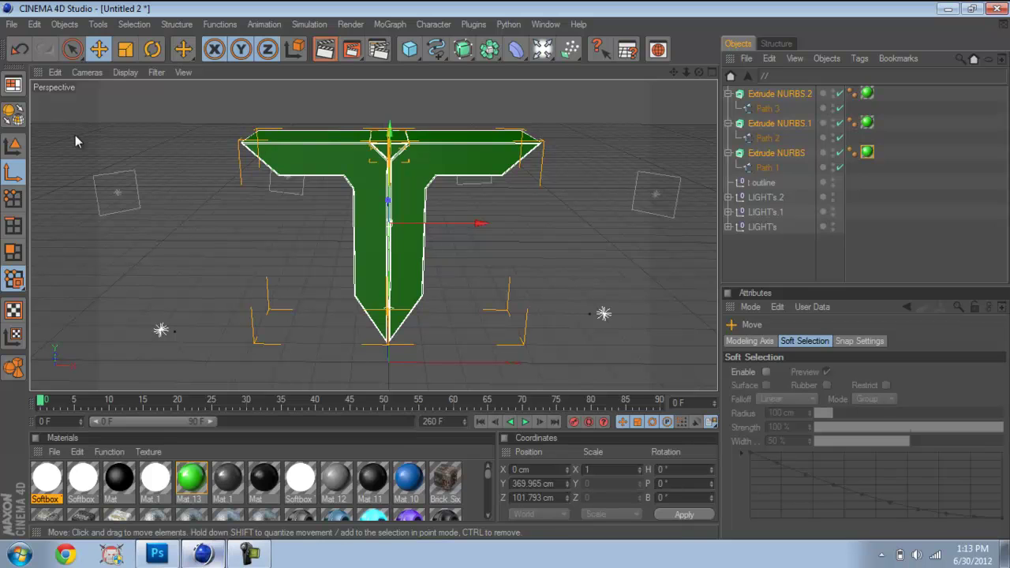
pyautogui.click(14, 146)
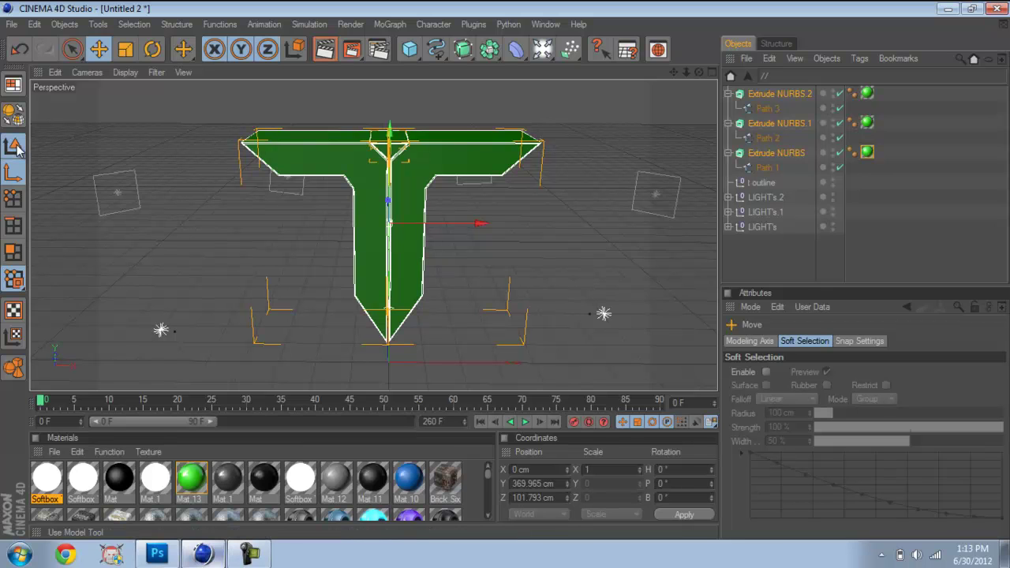
pyautogui.click(154, 48)
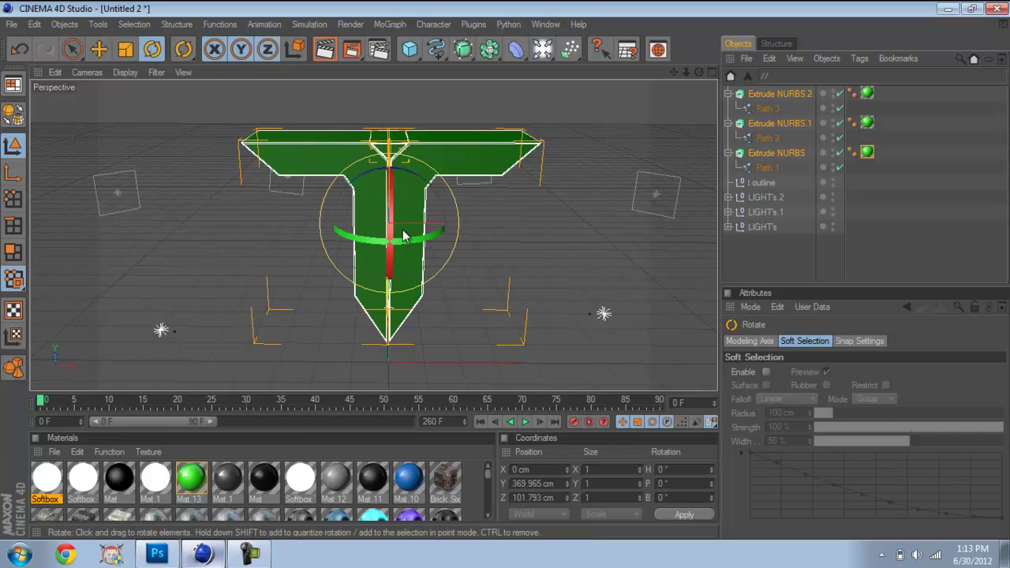
pyautogui.moveTo(403, 235)
pyautogui.mouseDown()
pyautogui.moveTo(393, 213)
pyautogui.moveTo(384, 248)
pyautogui.moveTo(387, 210)
pyautogui.moveTo(397, 216)
pyautogui.moveTo(387, 231)
pyautogui.moveTo(406, 226)
pyautogui.mouseUp()
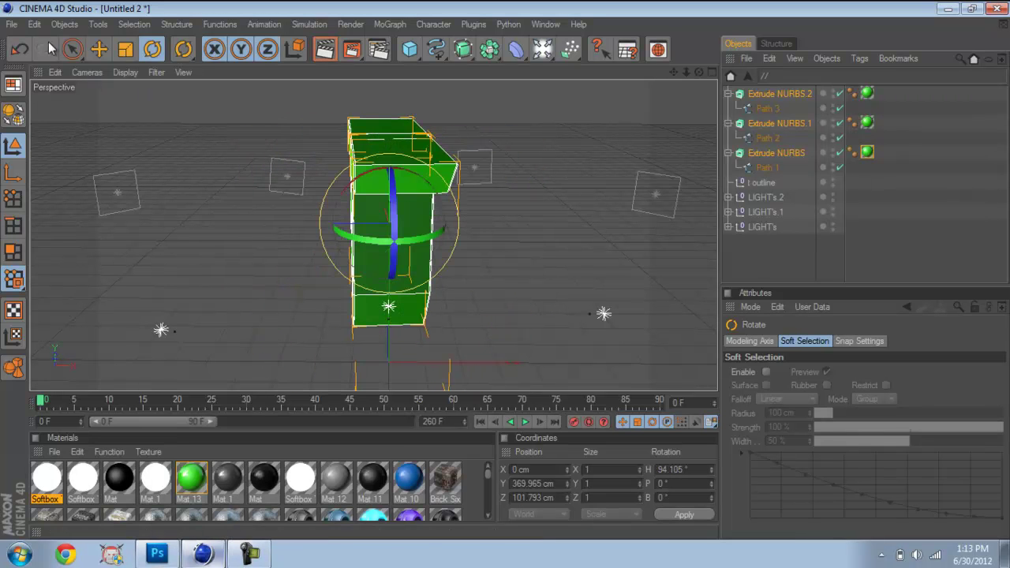
pyautogui.click(34, 24)
pyautogui.click(68, 46)
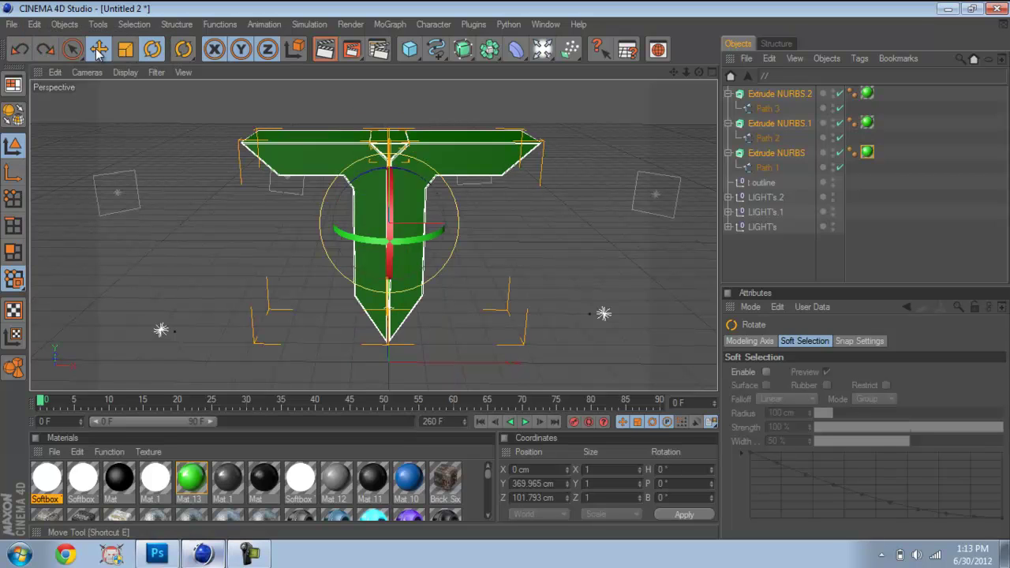
# - With the Move tool active, render the viewport to preview the green bevelled T logo on black
pyautogui.click(98, 49)
pyautogui.click(313, 47)
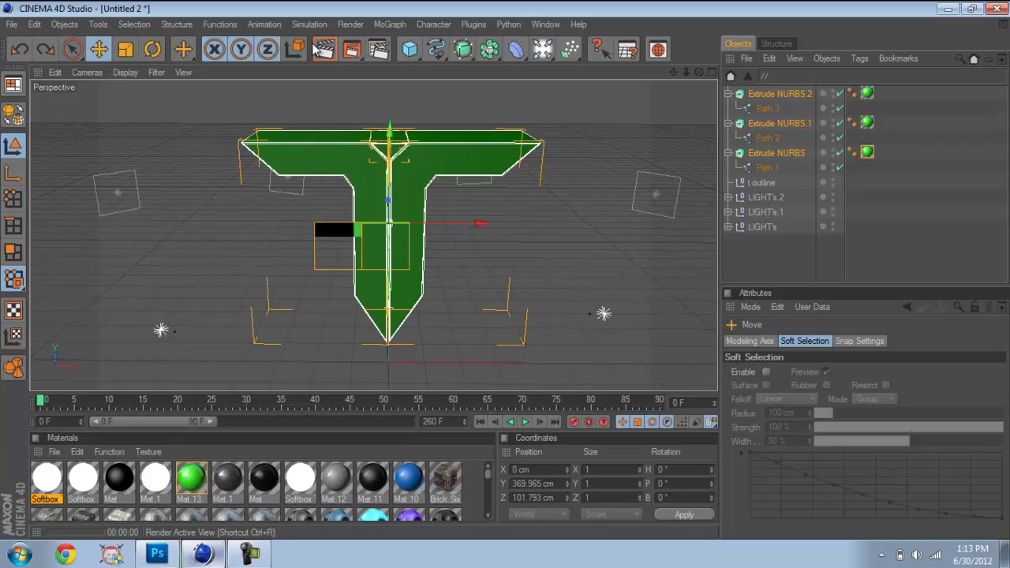